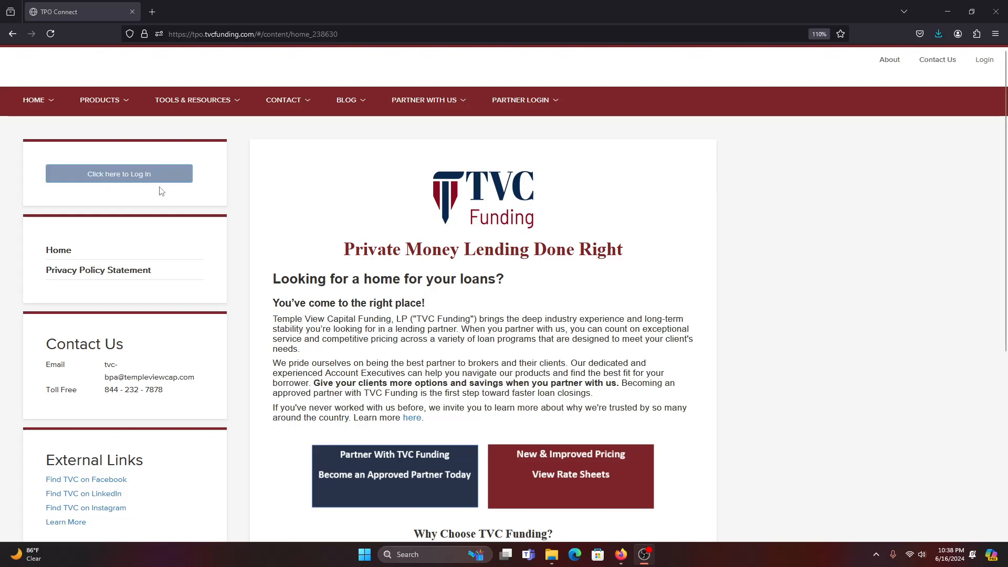
Log in to TPO Connect as an Internal User with the user name and the saved password.
{"action": "left_click", "coordinate": [121, 181]}
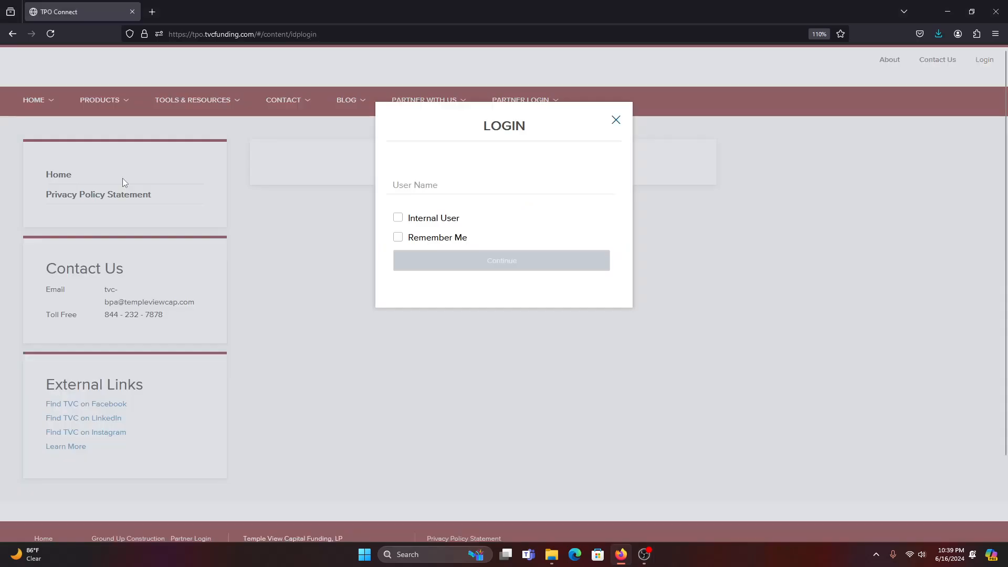
{"action": "left_click", "coordinate": [420, 188]}
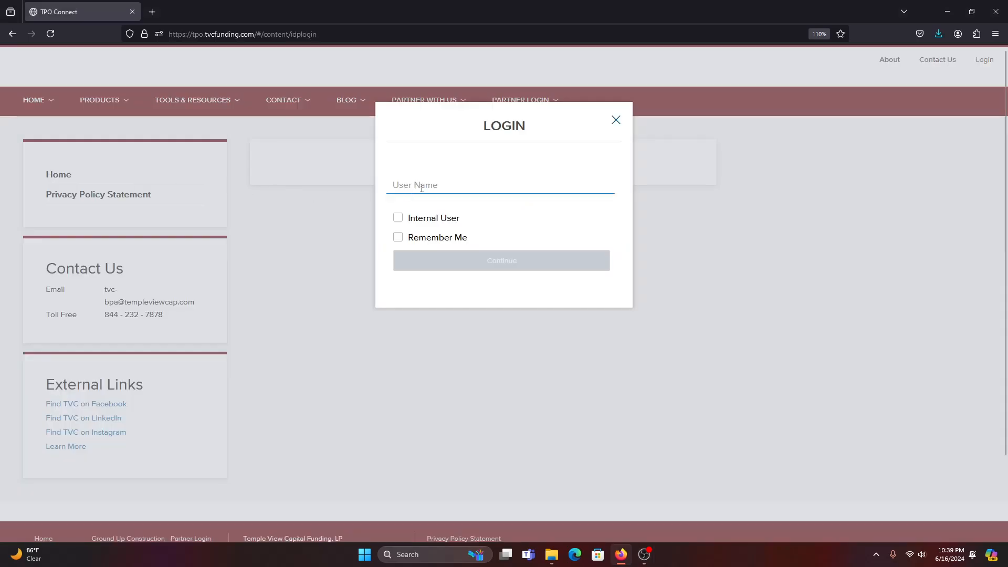
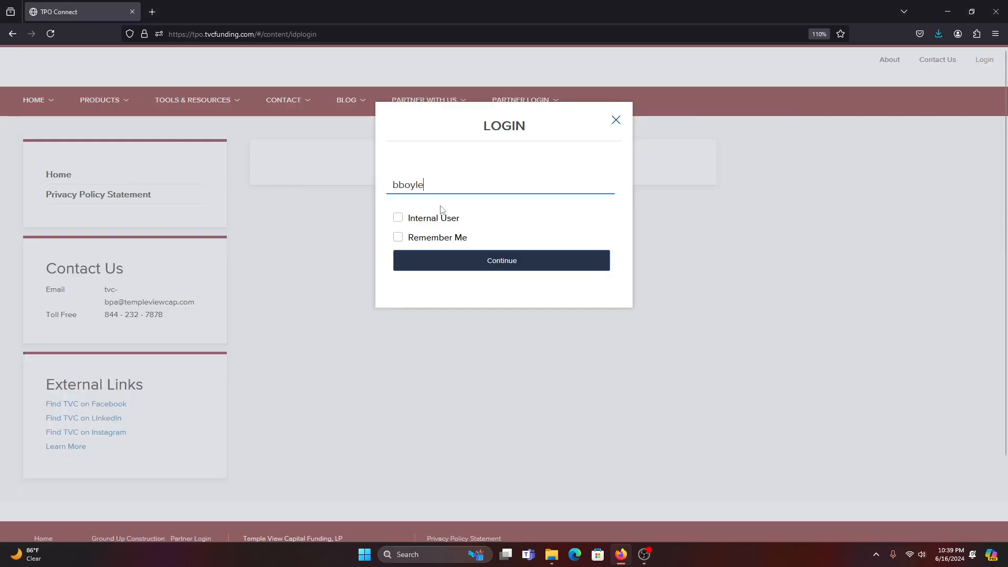
{"action": "left_click", "coordinate": [415, 224]}
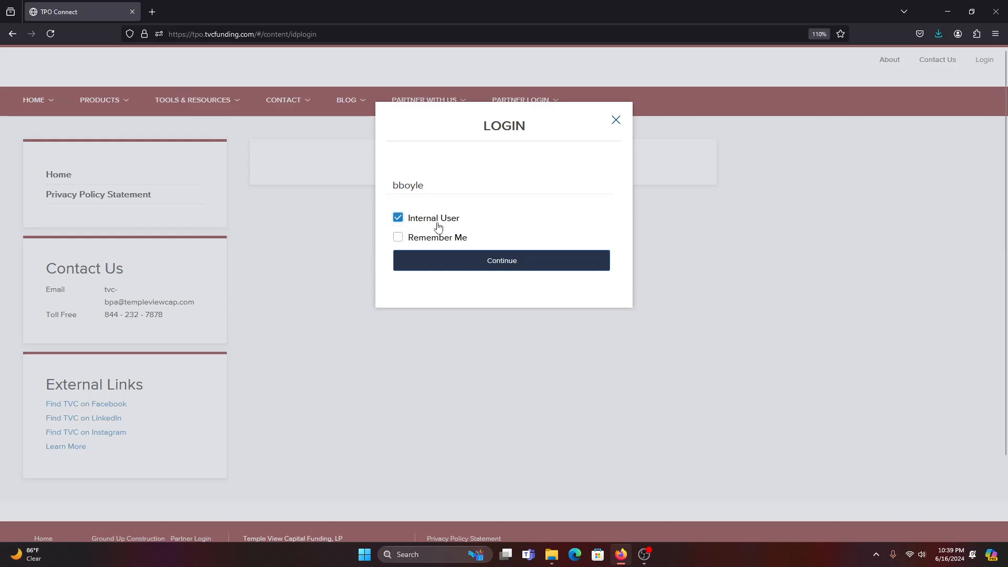
{"action": "left_click", "coordinate": [512, 261]}
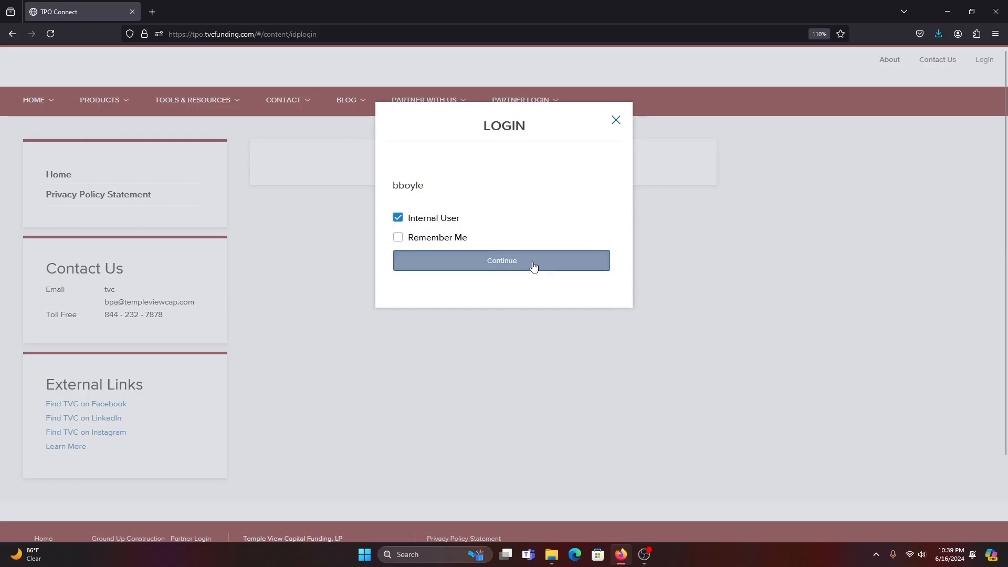
{"action": "left_click", "coordinate": [483, 252]}
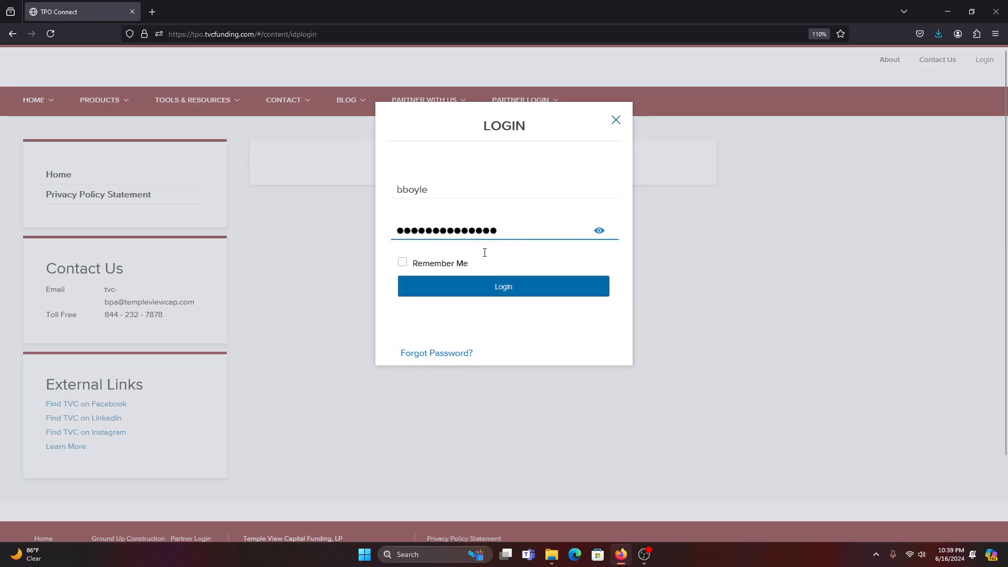
{"action": "key", "text": "Return"}
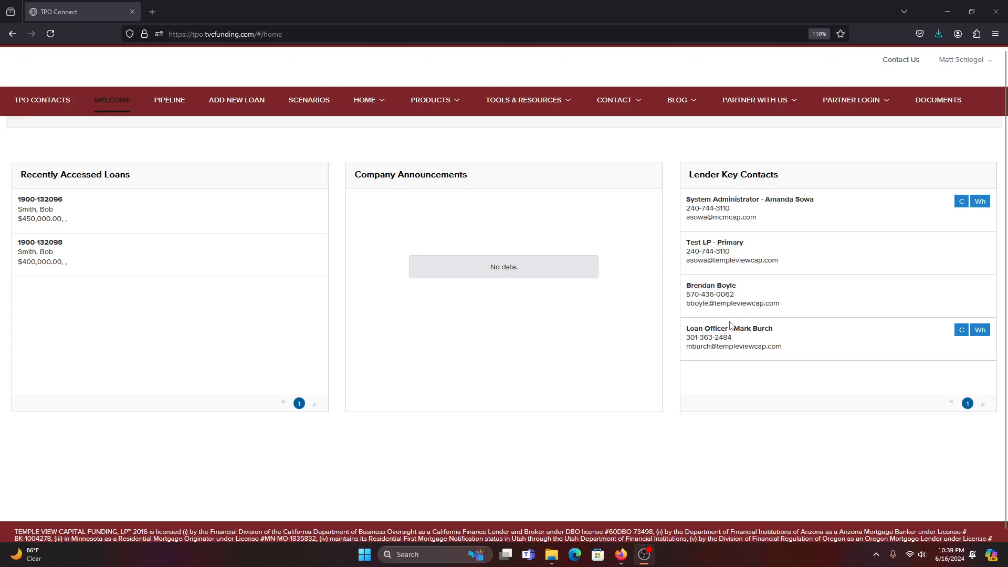
Open the Pipeline, which lists two File Started, Not Locked loans.
{"action": "mouse_move", "coordinate": [687, 327]}
{"action": "left_mouse_down"}
{"action": "mouse_move", "coordinate": [761, 328]}
{"action": "mouse_move", "coordinate": [687, 347]}
{"action": "left_mouse_up"}
{"action": "double_click", "coordinate": [708, 339]}
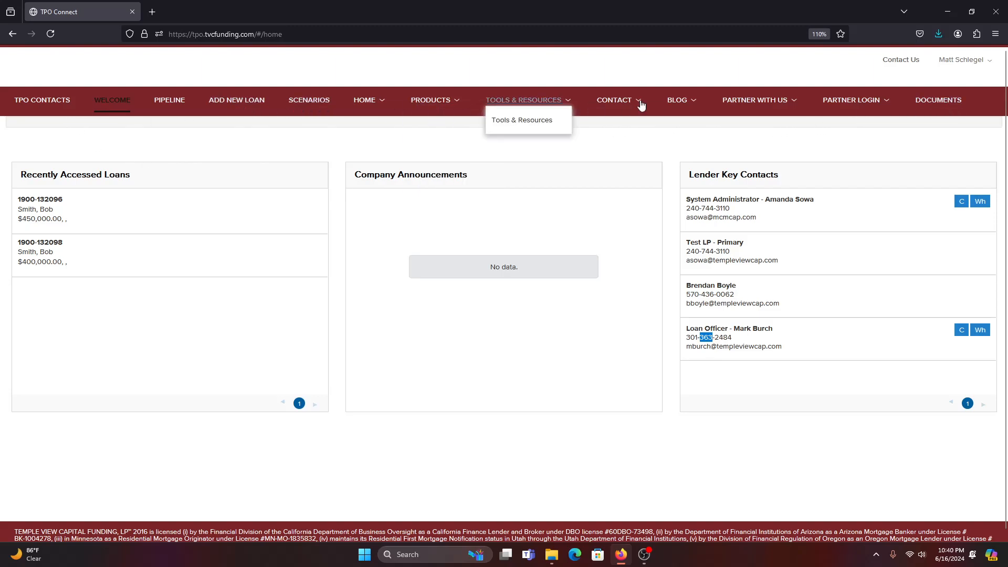
{"action": "left_click", "coordinate": [178, 108]}
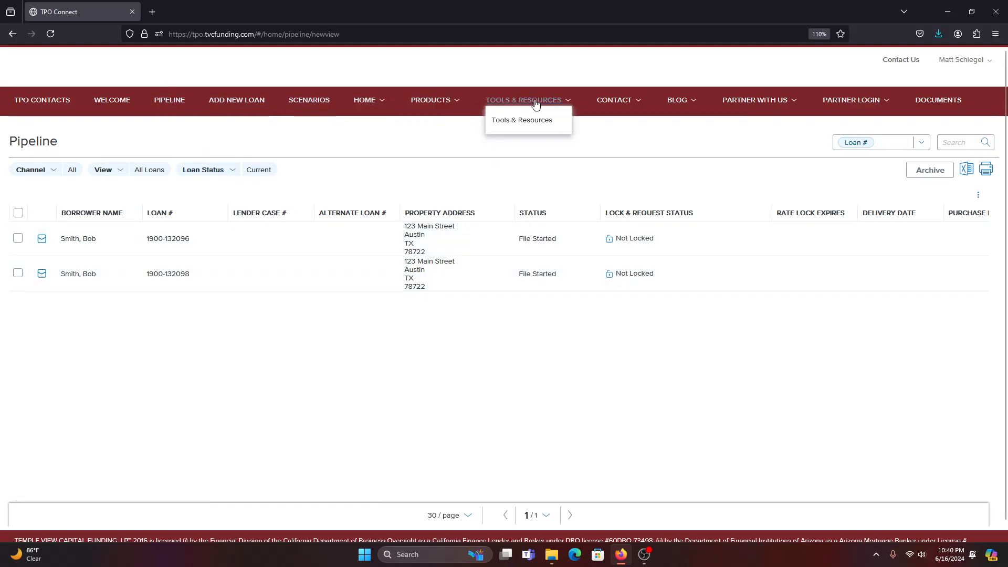
{"action": "mouse_move", "coordinate": [762, 102]}
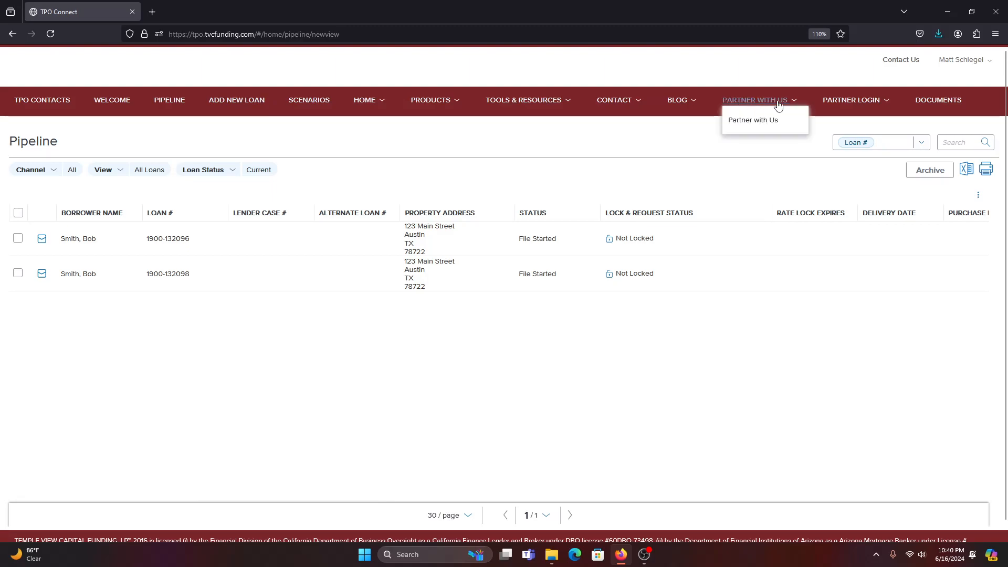
Open the Documents library and view the first Rental Finance Rate Sheet PDF.
{"action": "left_click", "coordinate": [946, 105]}
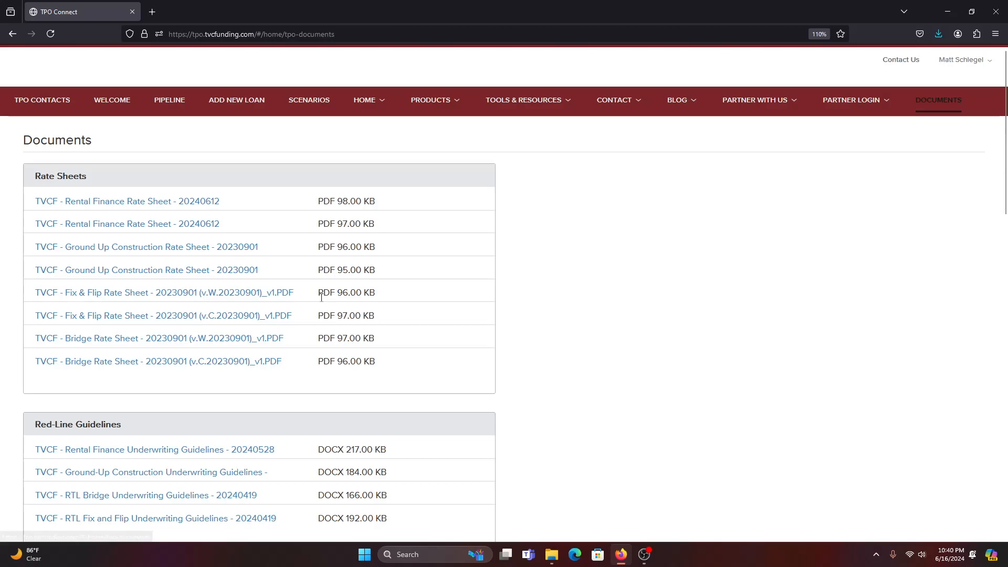
{"action": "left_click", "coordinate": [152, 203]}
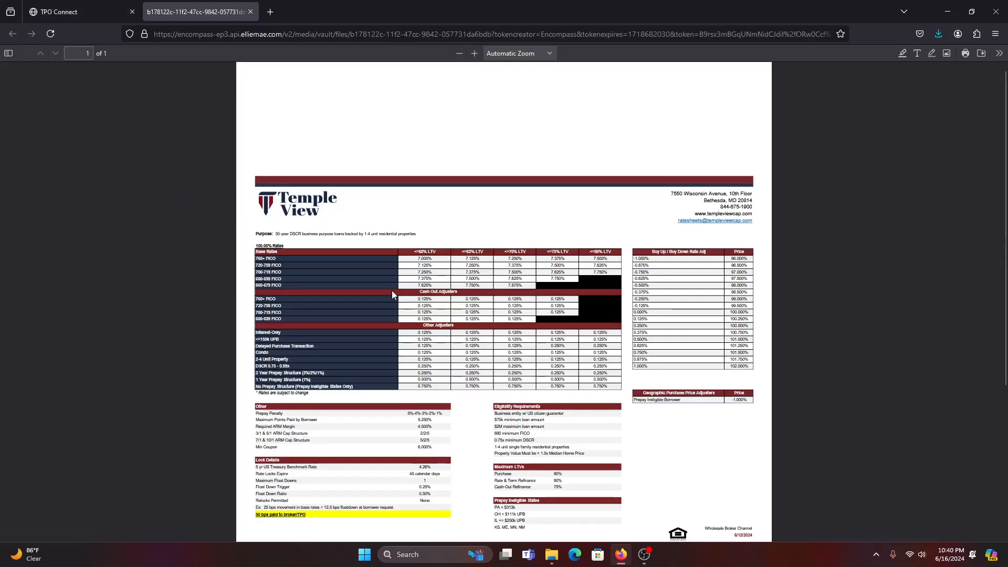
{"action": "left_click", "coordinate": [78, 15]}
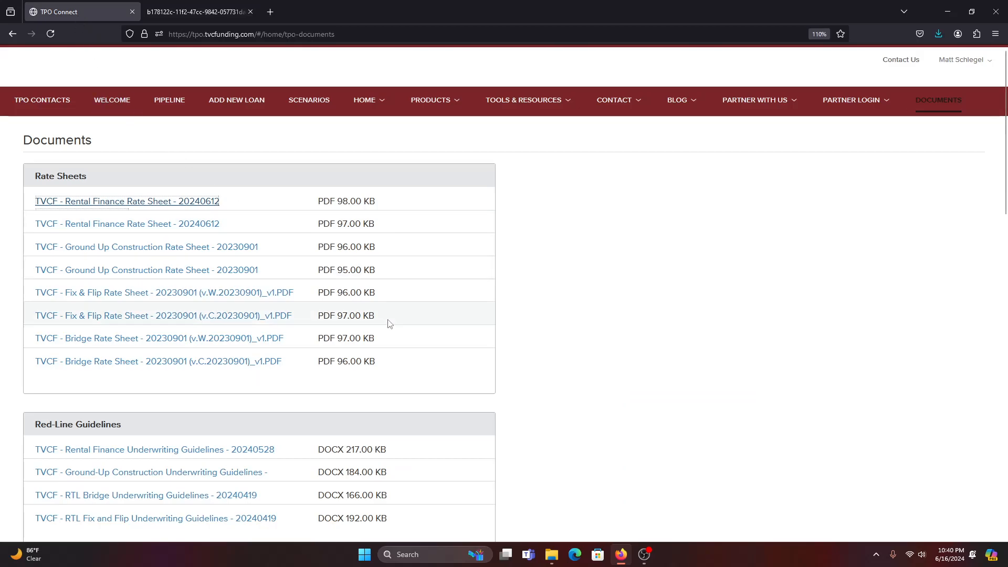
Open the AML Disclosure sample form from Loan Level Documentation, then return to the library.
{"action": "scroll", "coordinate": [385, 320], "scroll_direction": "down", "scroll_amount": 8}
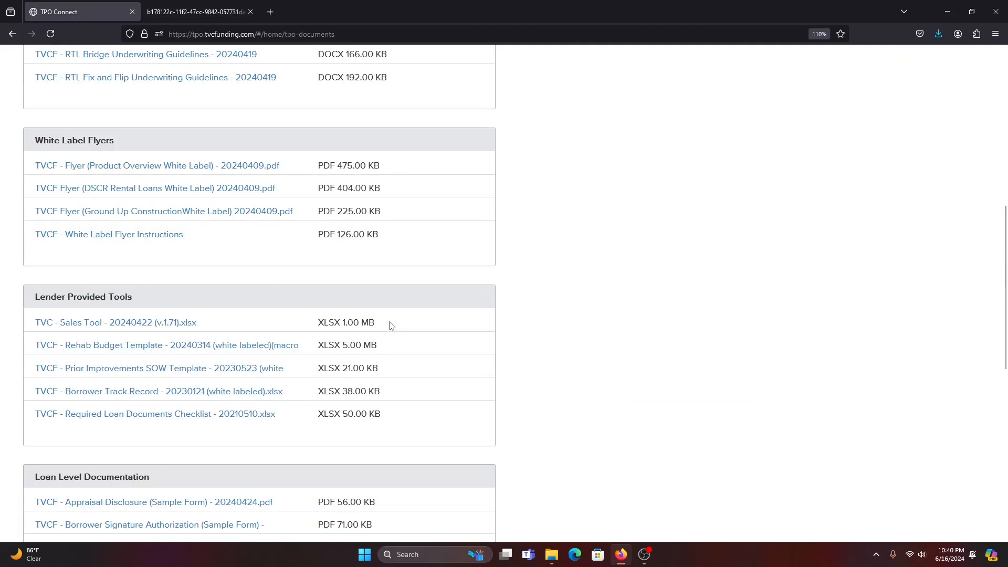
{"action": "scroll", "coordinate": [389, 324], "scroll_direction": "down", "scroll_amount": 3}
{"action": "scroll", "coordinate": [162, 288], "scroll_direction": "down", "scroll_amount": 2}
{"action": "left_click_drag", "start_coordinate": [279, 401], "coordinate": [32, 188]}
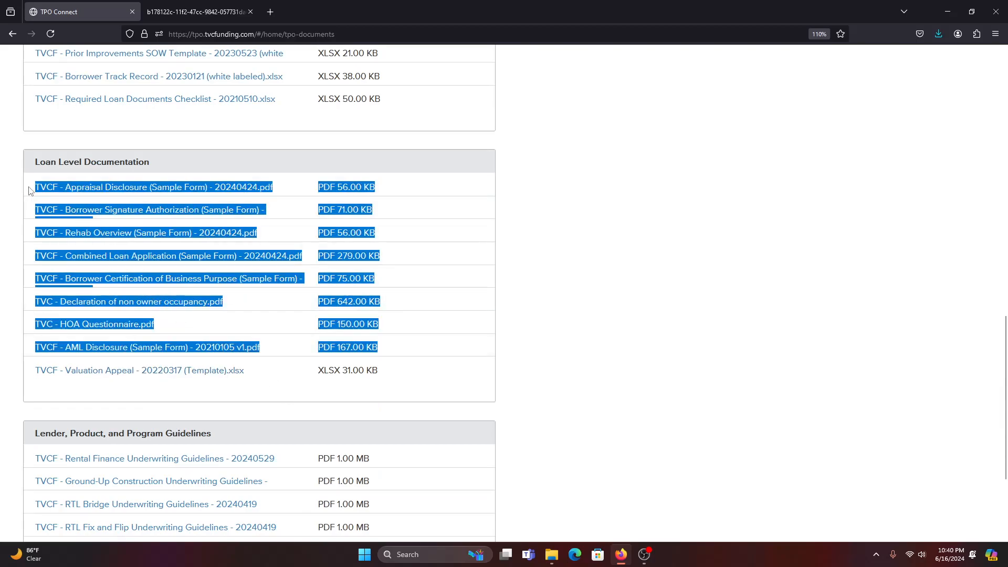
{"action": "left_click", "coordinate": [448, 242]}
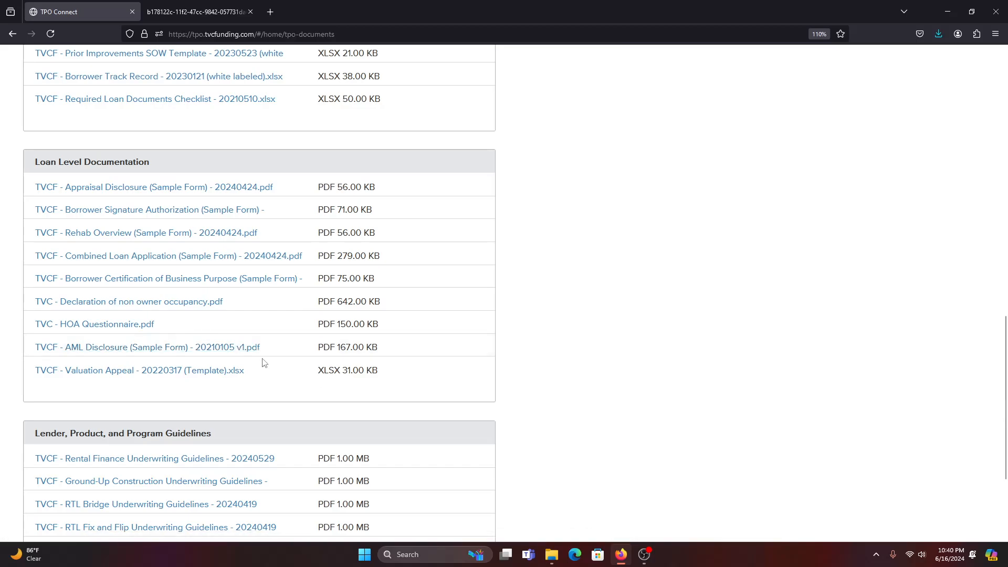
{"action": "mouse_move", "coordinate": [322, 265]}
{"action": "left_mouse_down"}
{"action": "mouse_move", "coordinate": [128, 256]}
{"action": "mouse_move", "coordinate": [277, 236]}
{"action": "mouse_move", "coordinate": [259, 209]}
{"action": "mouse_move", "coordinate": [7, 225]}
{"action": "mouse_move", "coordinate": [23, 213]}
{"action": "left_mouse_up"}
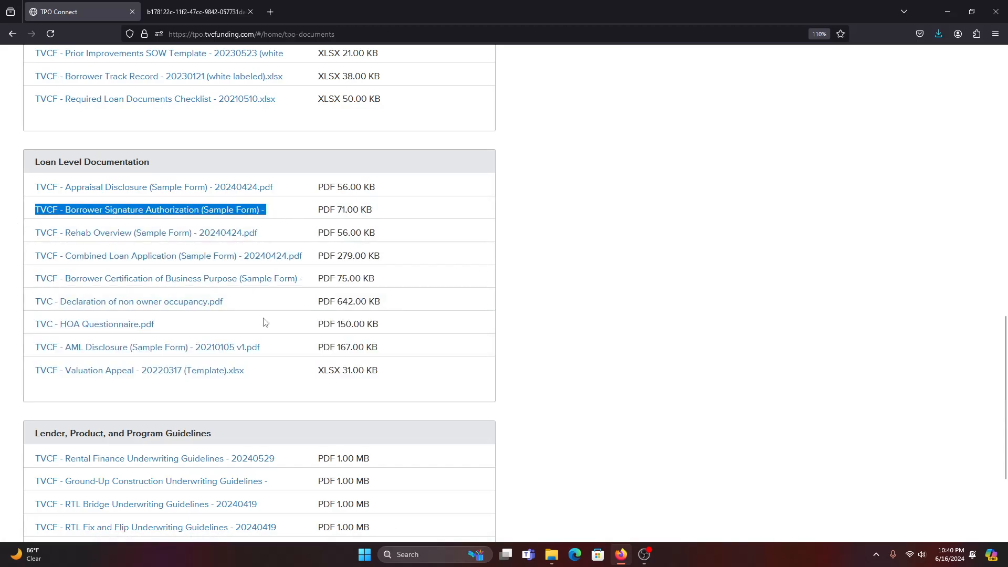
{"action": "left_click_drag", "start_coordinate": [234, 303], "coordinate": [40, 304]}
{"action": "left_click", "coordinate": [163, 336]}
{"action": "left_click_drag", "start_coordinate": [261, 349], "coordinate": [30, 348]}
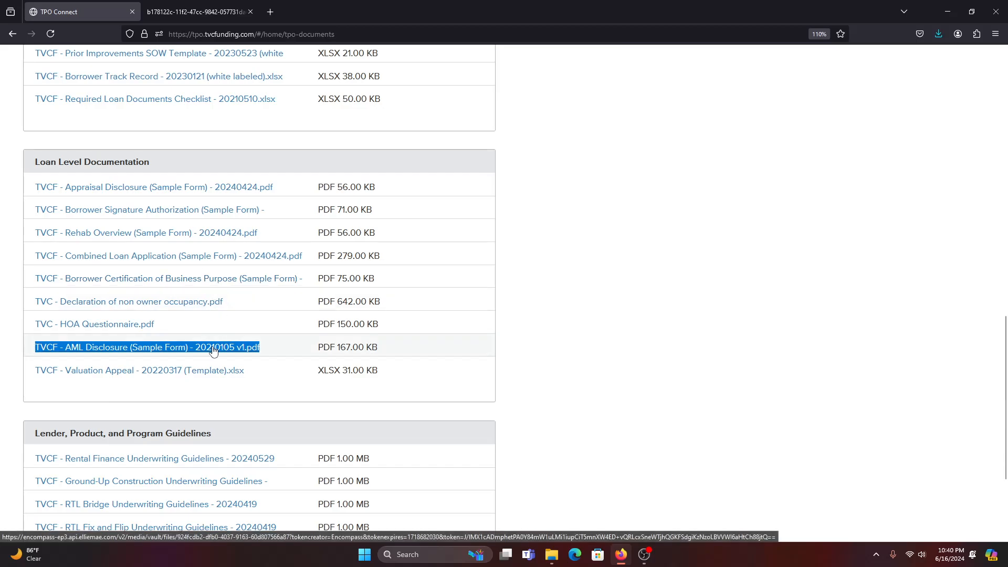
{"action": "left_click", "coordinate": [212, 349]}
{"action": "scroll", "coordinate": [470, 424], "scroll_direction": "down", "scroll_amount": 12}
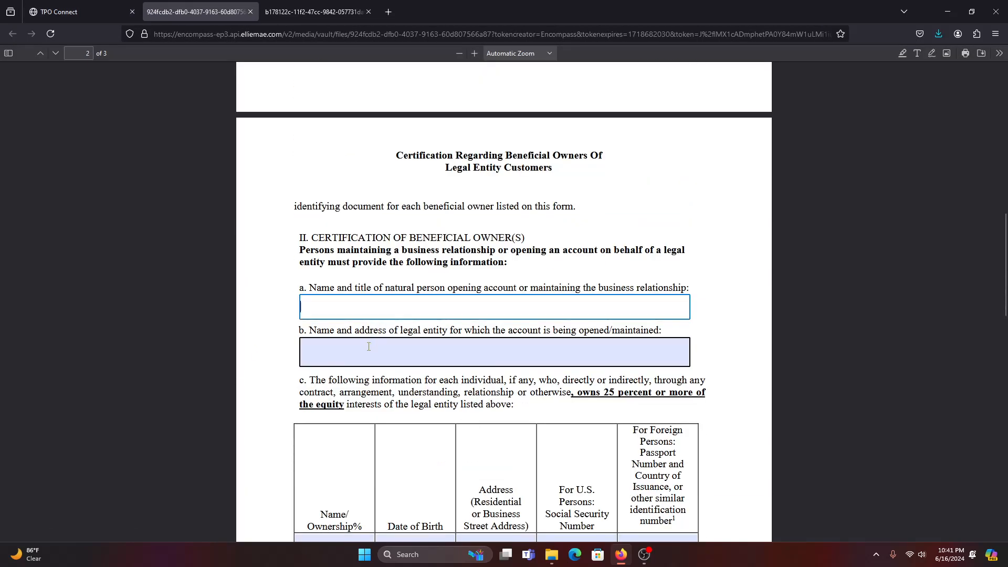
{"action": "left_click", "coordinate": [65, 12]}
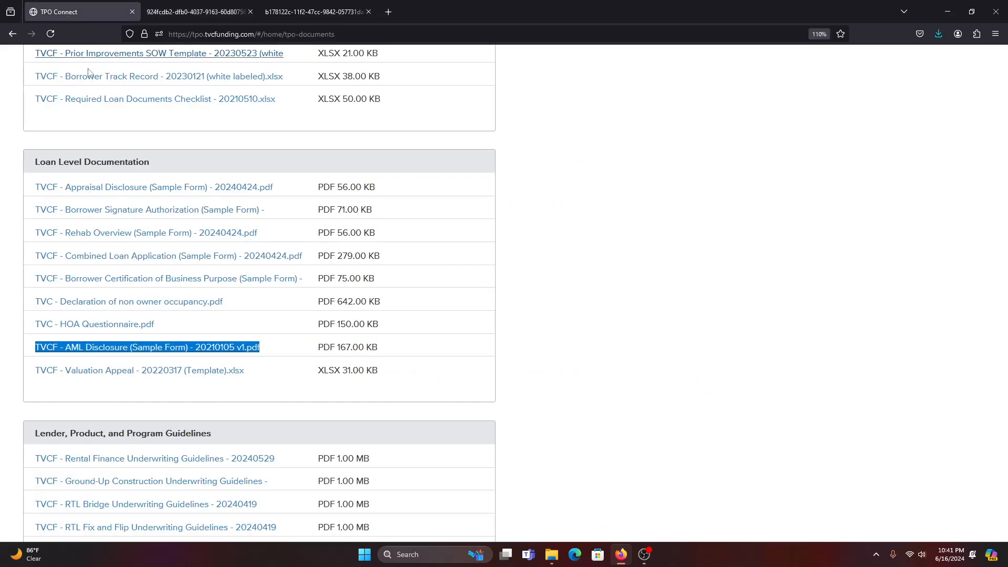
{"action": "scroll", "coordinate": [301, 375], "scroll_direction": "up", "scroll_amount": 5}
{"action": "scroll", "coordinate": [302, 375], "scroll_direction": "up", "scroll_amount": 10}
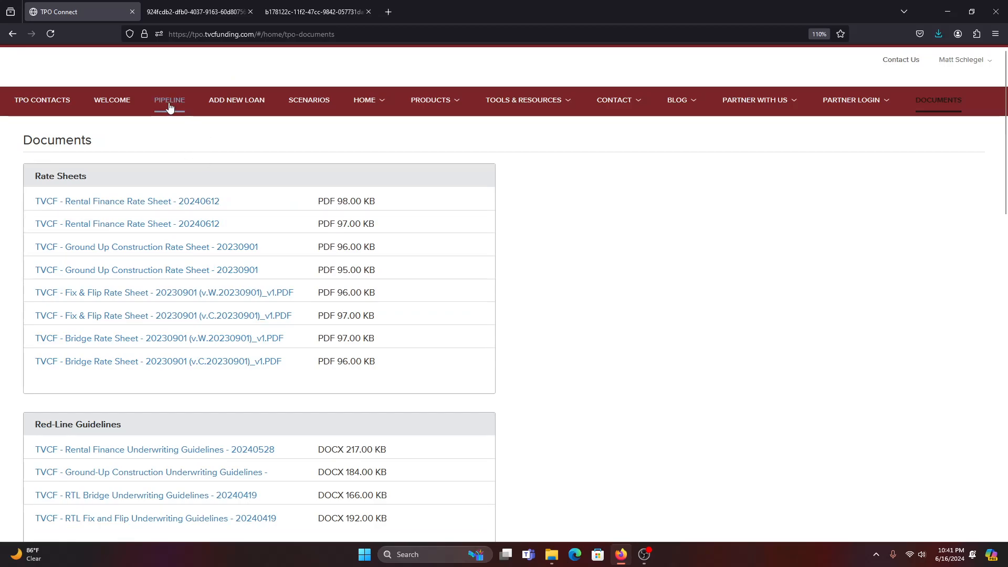
Add a new Wholesale loan, accept the contacts, and choose Manual data entry.
{"action": "left_click", "coordinate": [251, 105]}
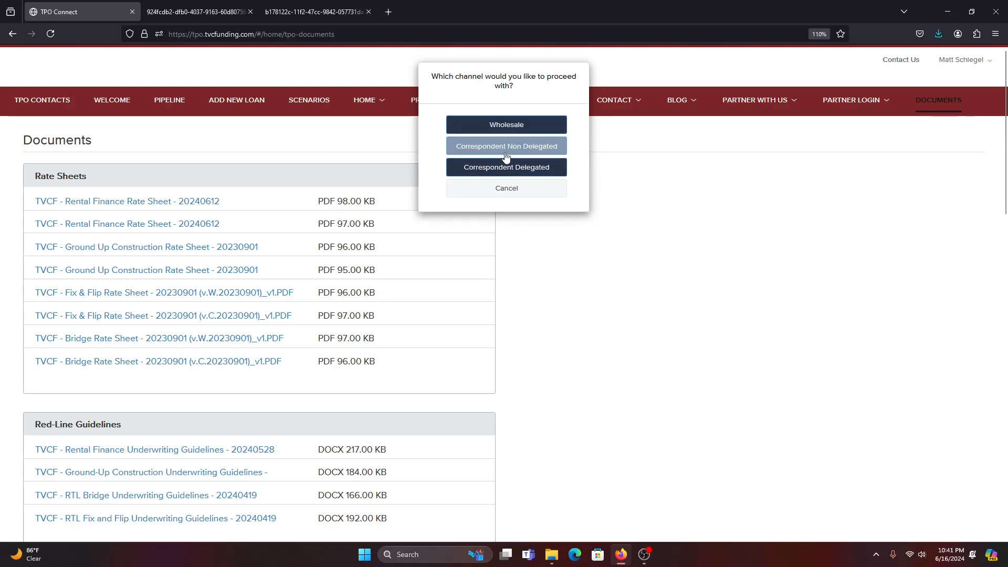
{"action": "left_click", "coordinate": [521, 126]}
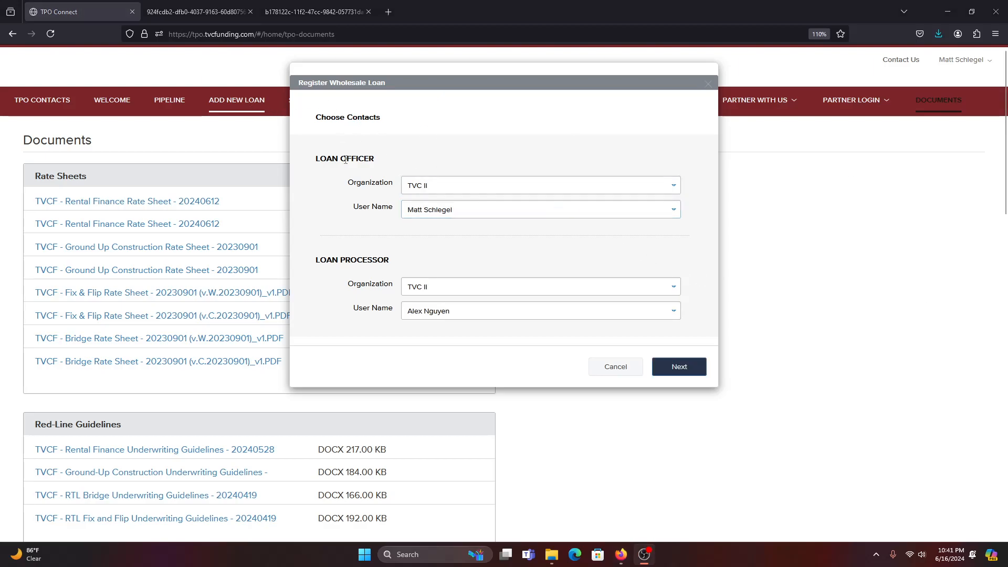
{"action": "left_click_drag", "start_coordinate": [317, 159], "coordinate": [364, 159]}
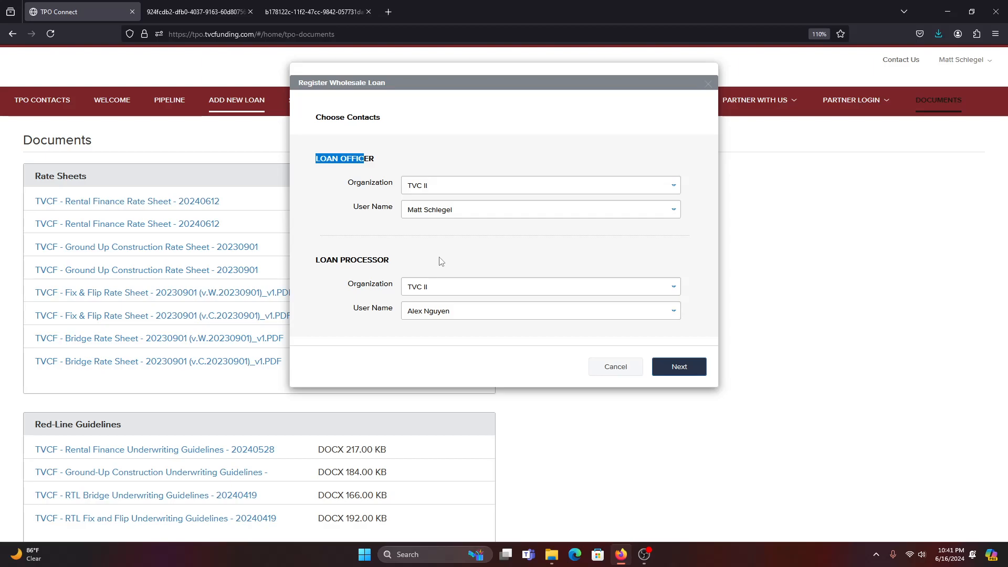
{"action": "left_click", "coordinate": [695, 372]}
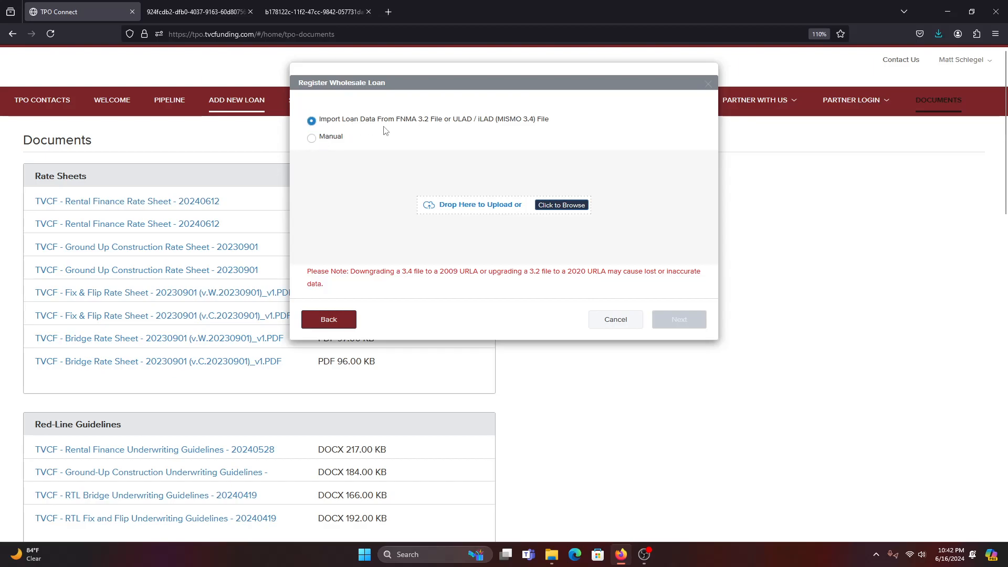
{"action": "left_click", "coordinate": [312, 138]}
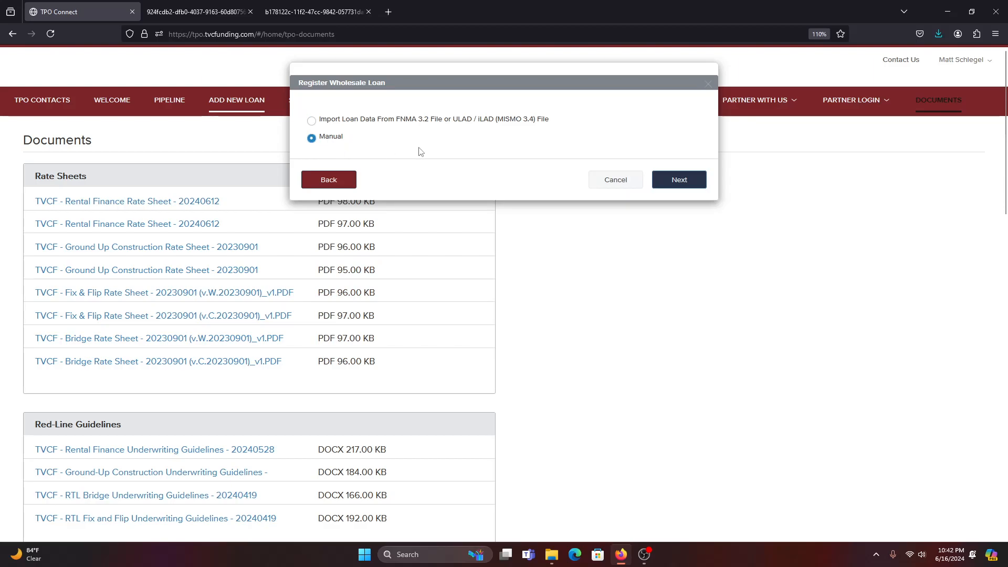
{"action": "left_click", "coordinate": [693, 181]}
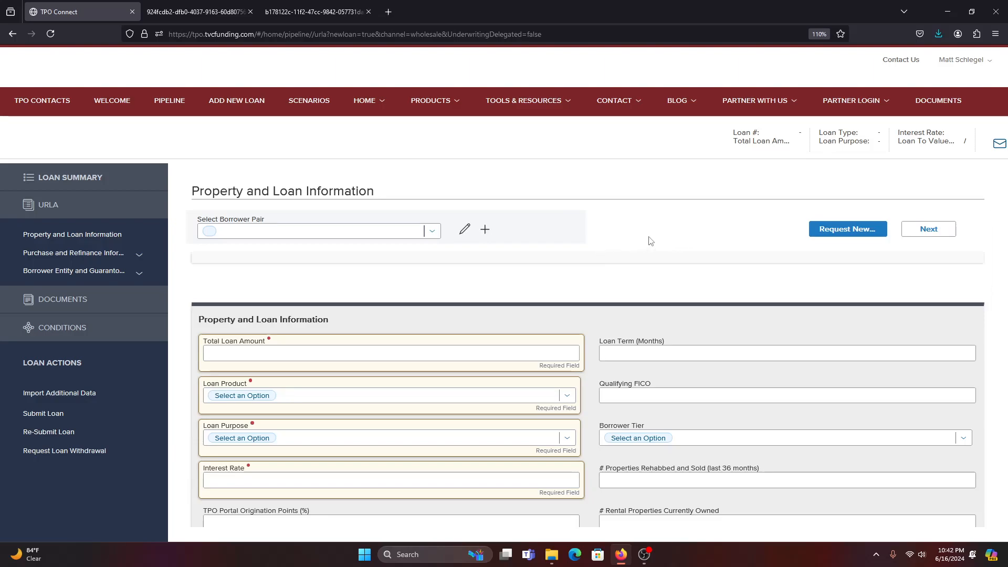
Enter a 300000 loan amount, Rental Finance (Retail Broker Delivery) product and Purchase purpose.
{"action": "left_click", "coordinate": [225, 358]}
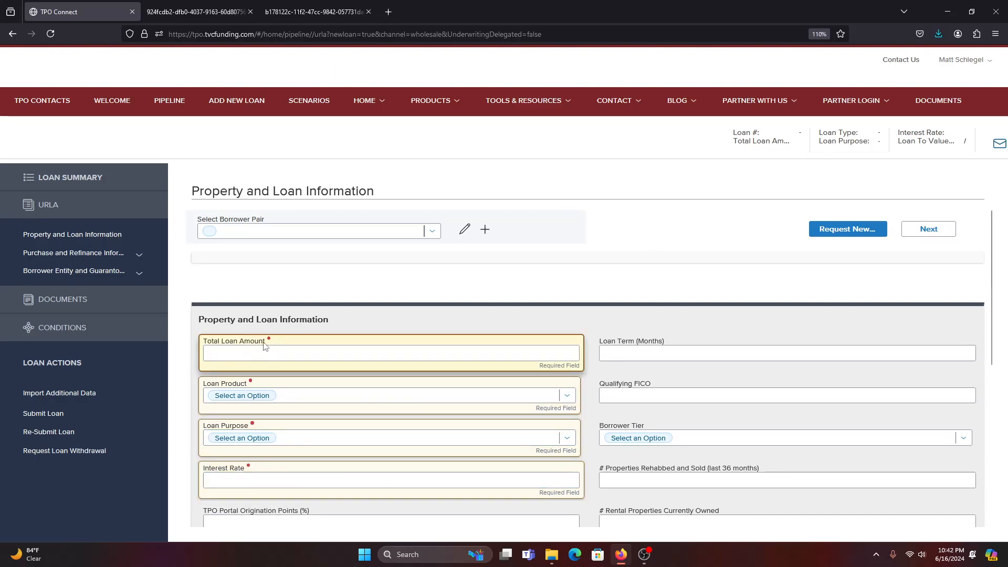
{"action": "left_click", "coordinate": [462, 351]}
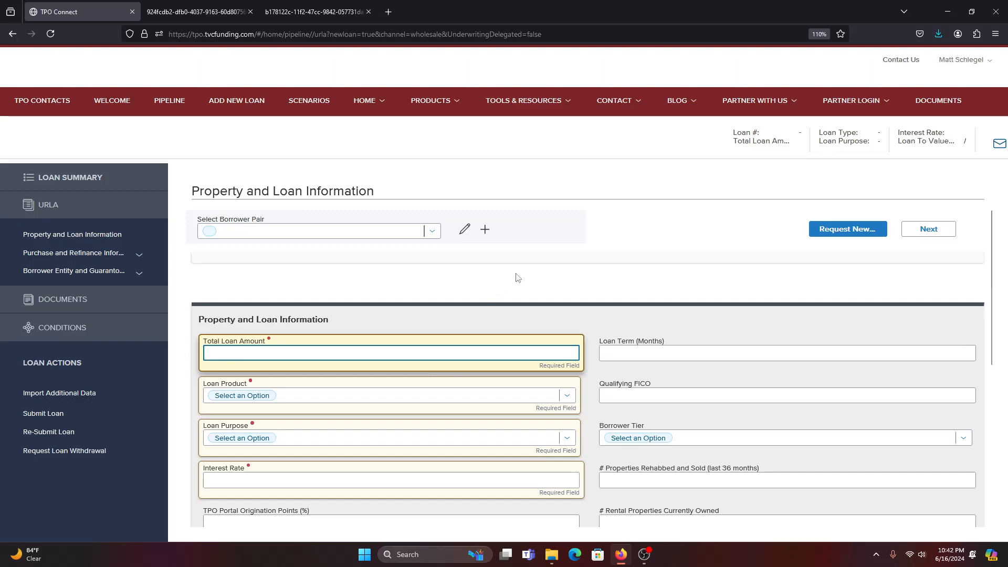
{"action": "type", "text": "300000"}
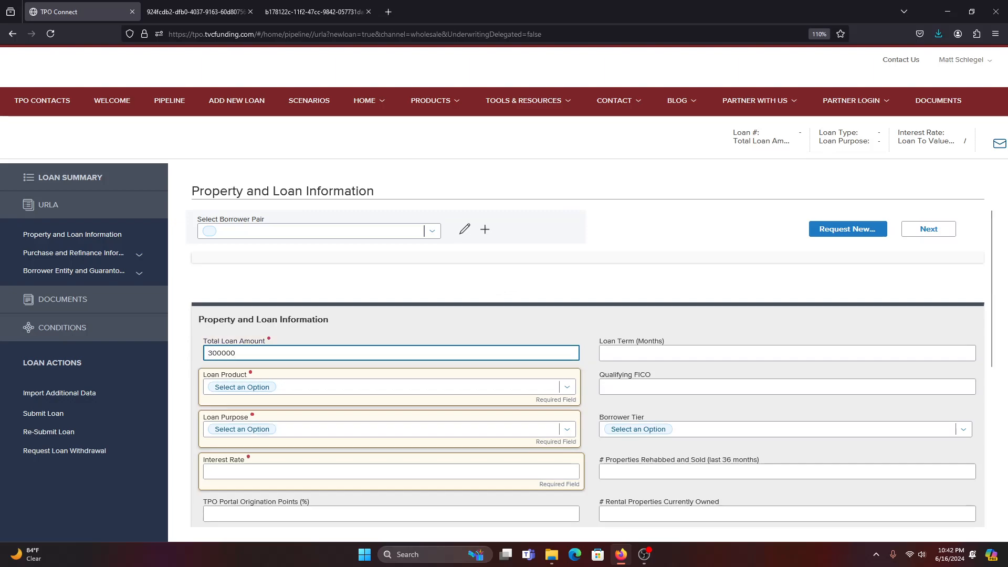
{"action": "left_click", "coordinate": [300, 389]}
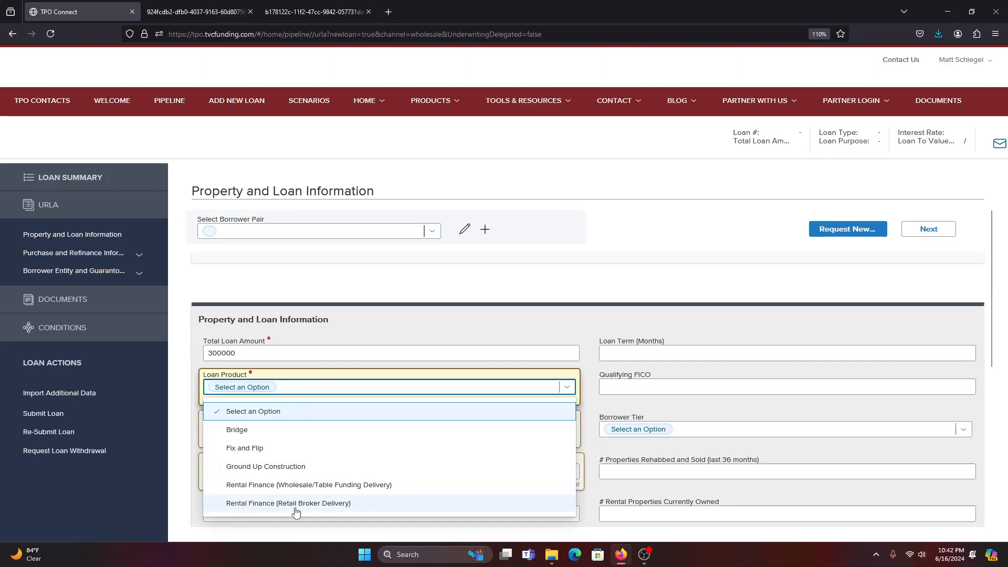
{"action": "left_click", "coordinate": [324, 504]}
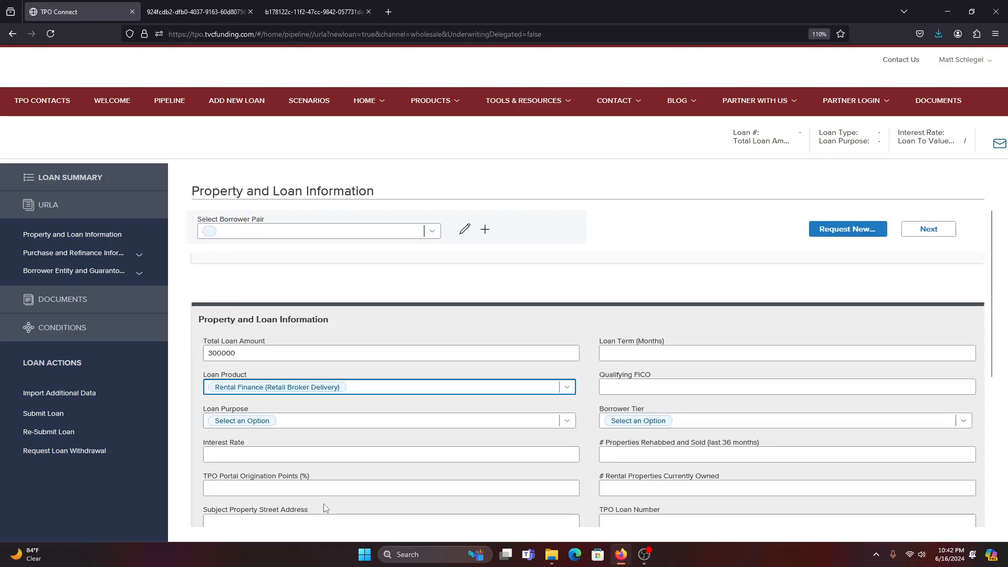
{"action": "left_click", "coordinate": [292, 363]}
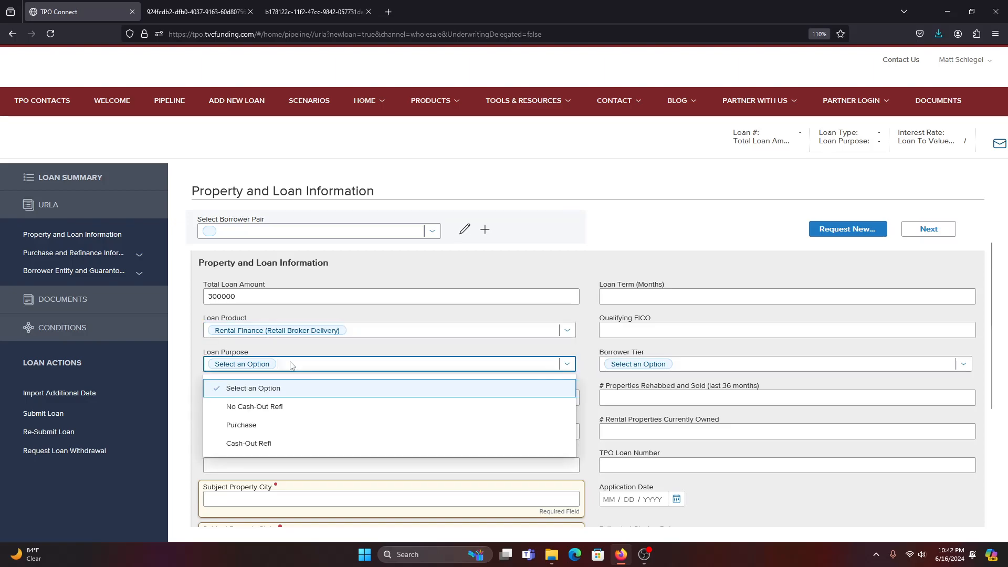
{"action": "left_click", "coordinate": [251, 428]}
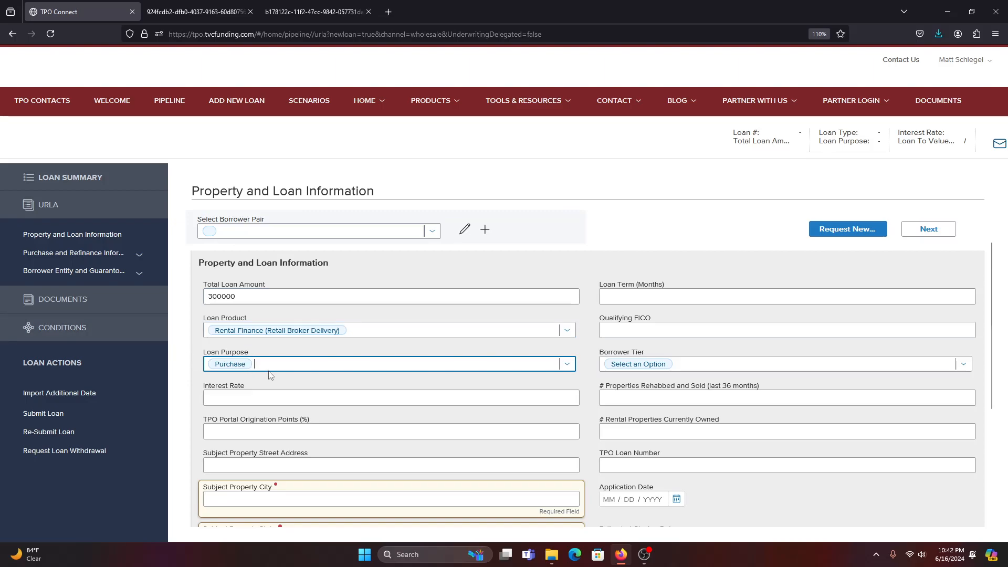
{"action": "left_click", "coordinate": [269, 367]}
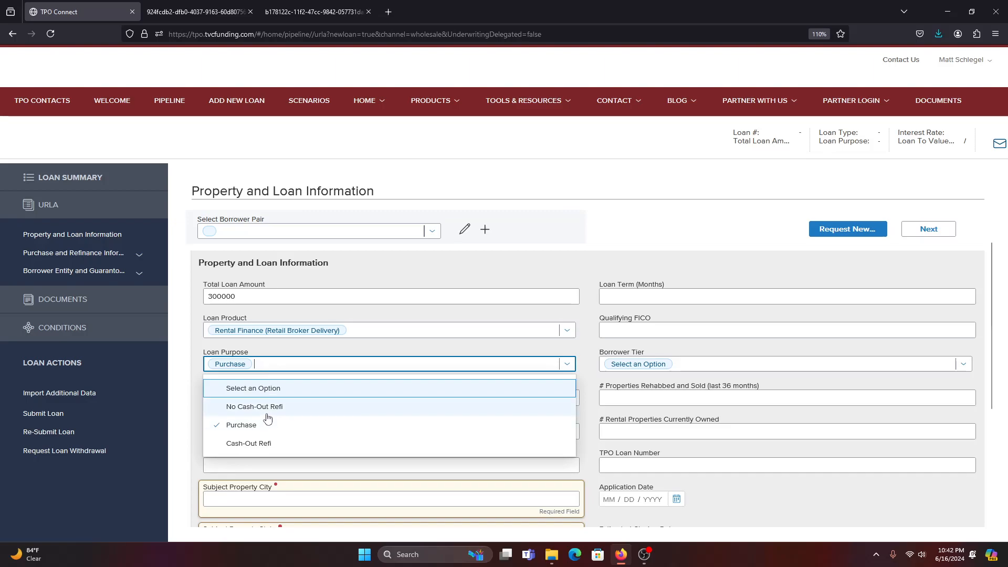
{"action": "left_click", "coordinate": [269, 409]}
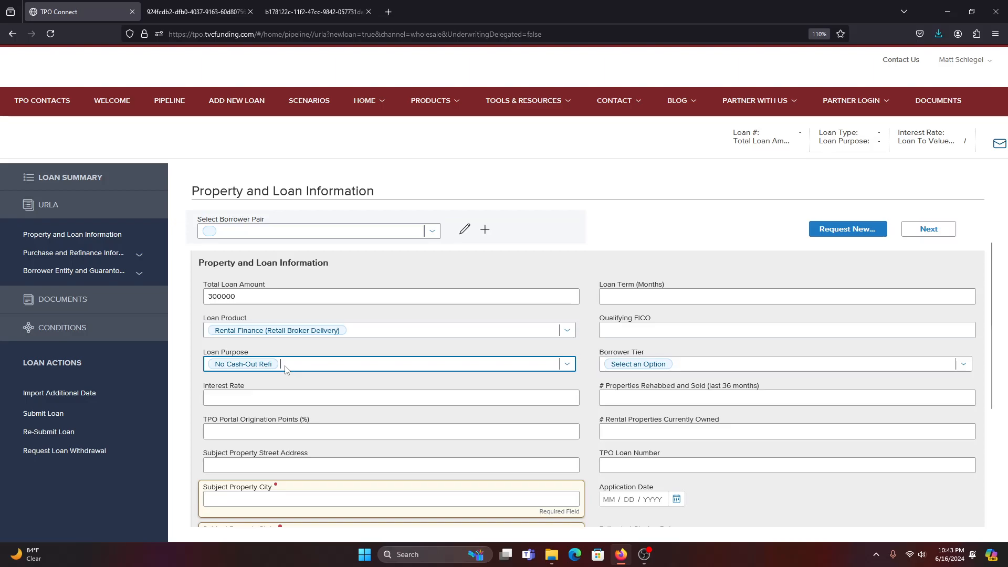
{"action": "left_click", "coordinate": [286, 369]}
{"action": "left_click", "coordinate": [268, 442]}
{"action": "scroll", "coordinate": [362, 380], "scroll_direction": "down", "scroll_amount": 1}
{"action": "left_click", "coordinate": [296, 312]}
{"action": "left_click", "coordinate": [270, 369]}
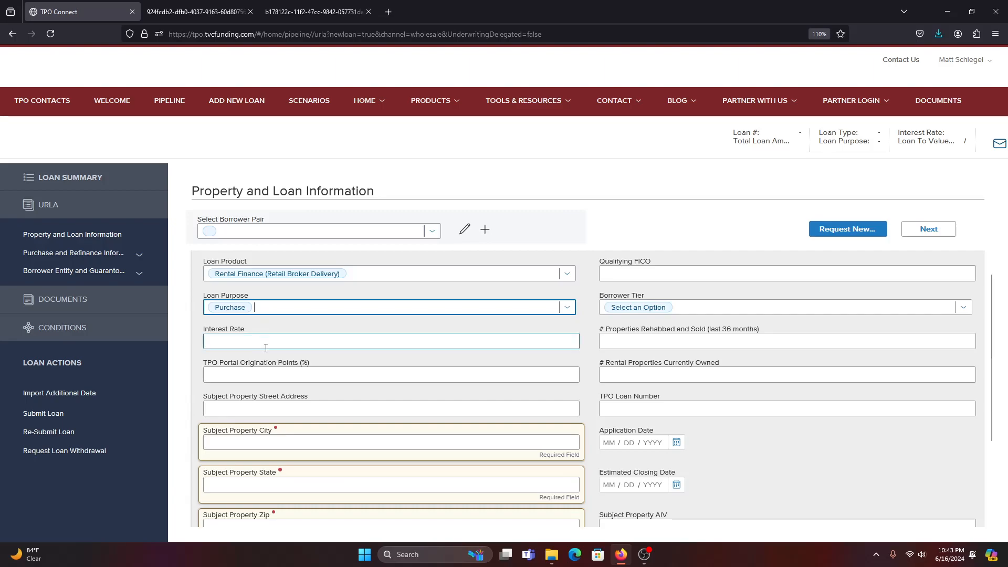
{"action": "left_click", "coordinate": [236, 339]}
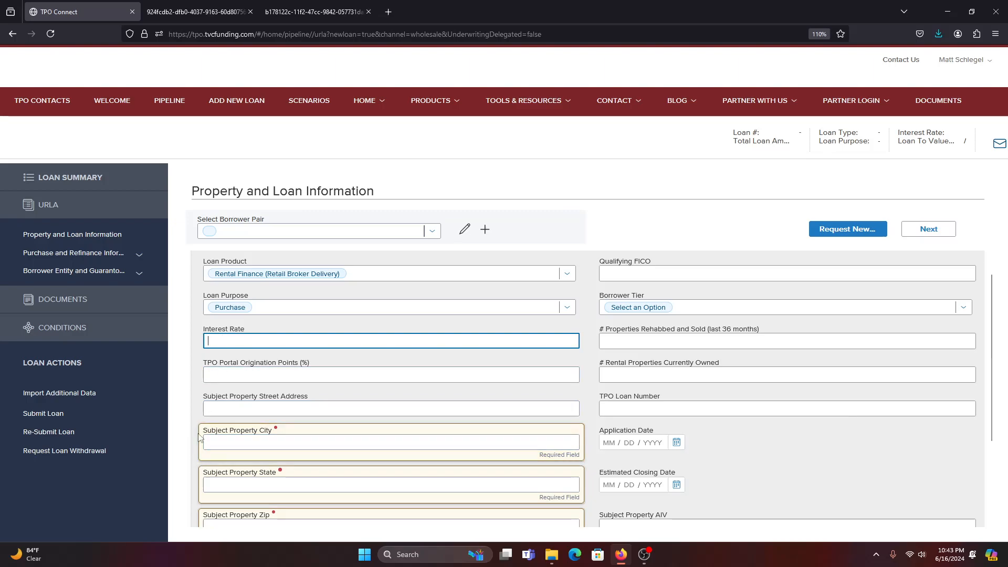
{"action": "scroll", "coordinate": [215, 435], "scroll_direction": "down", "scroll_amount": 2}
{"action": "left_click", "coordinate": [248, 308]}
{"action": "left_click", "coordinate": [261, 316]}
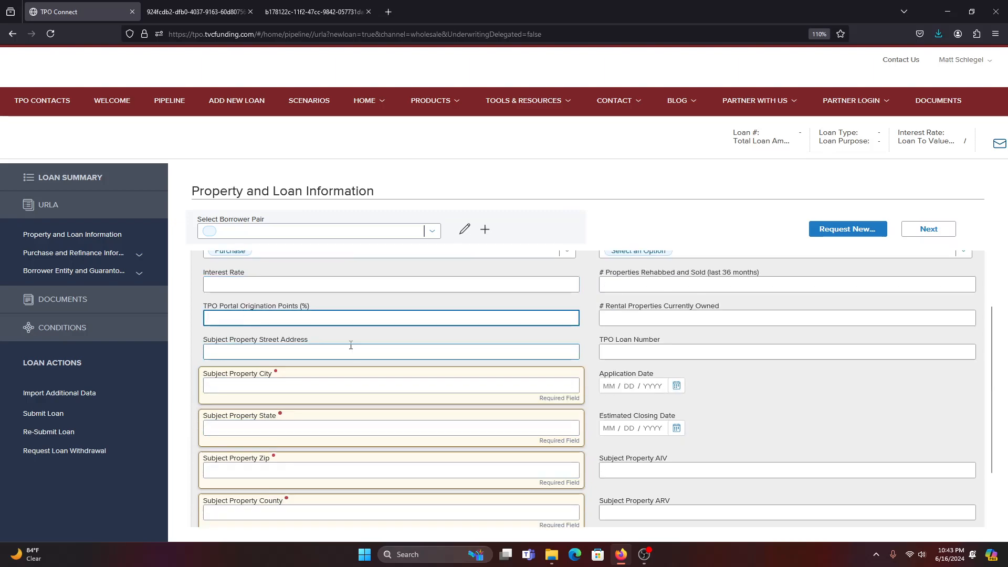
{"action": "left_click", "coordinate": [279, 351]}
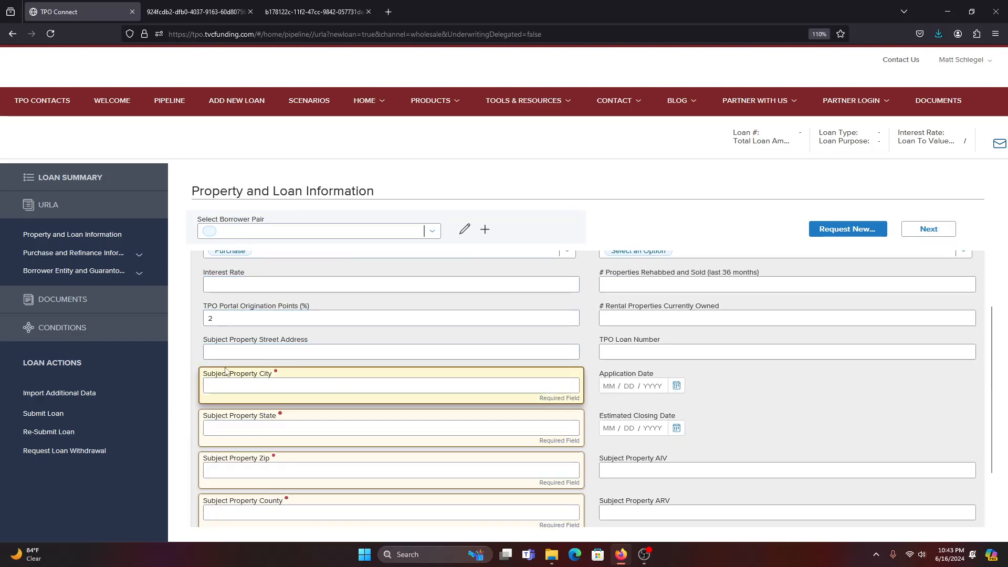
{"action": "type", "text": "123 M"}
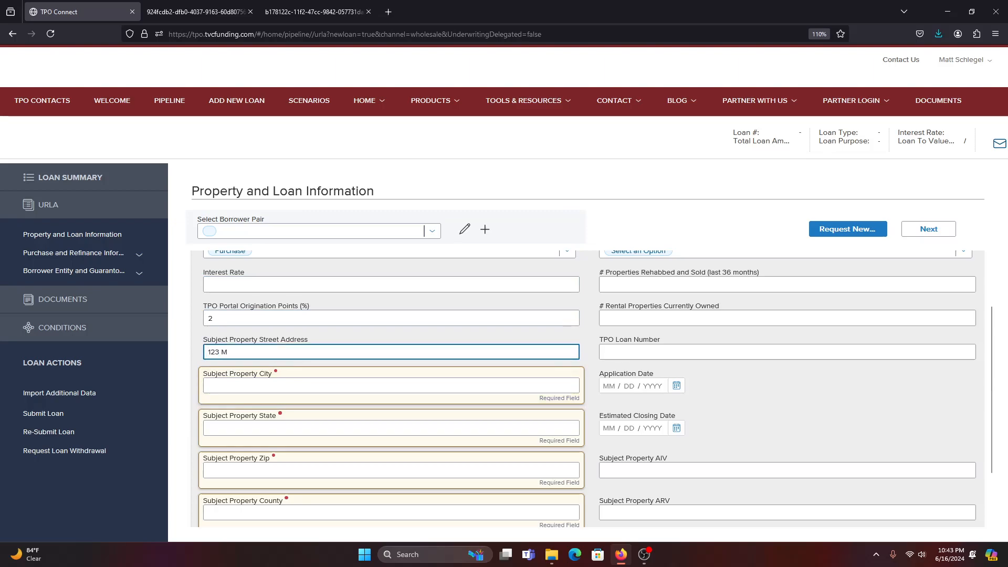
{"action": "type", "text": "456 Blue"}
{"action": "key", "text": "Tab"}
{"action": "key", "text": "Tab"}
{"action": "type", "text": "Austin"}
{"action": "key", "text": "Tab"}
{"action": "key", "text": "Tab"}
{"action": "key", "text": "Tab"}
{"action": "key", "text": "Tab"}
{"action": "key", "text": "Tab"}
{"action": "type", "text": "T"}
{"action": "key", "text": "Tab"}
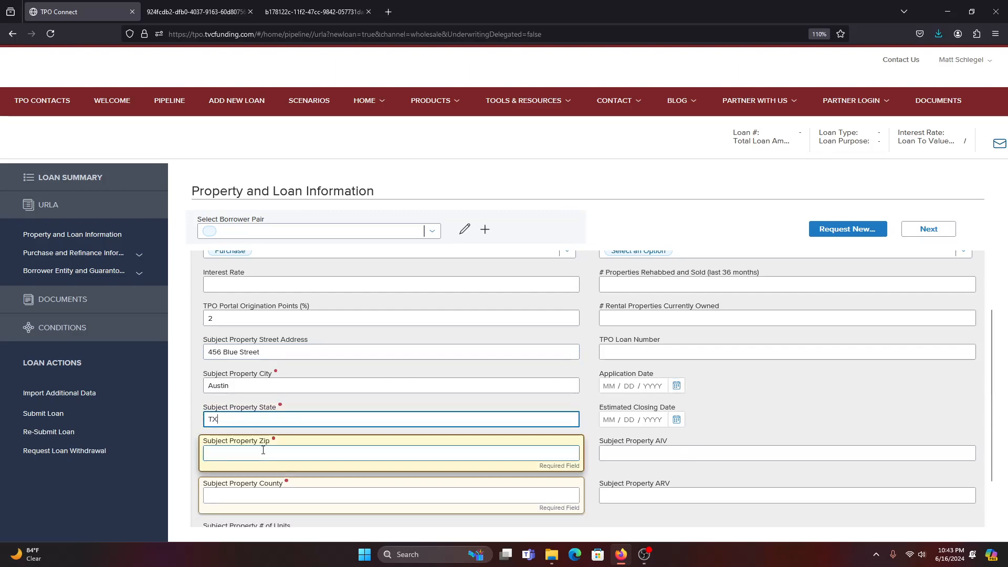
{"action": "type", "text": "78722"}
{"action": "key", "text": "Tab"}
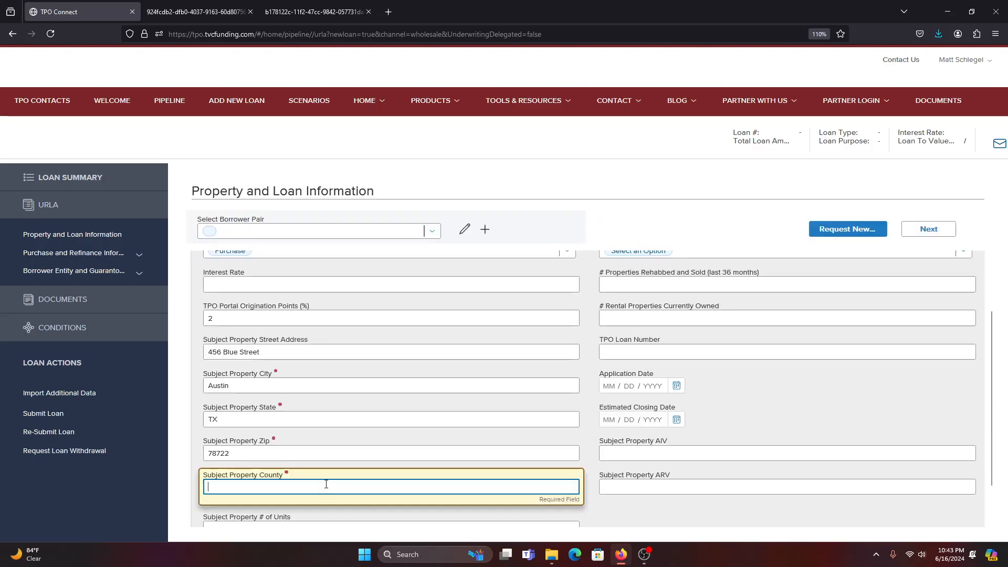
Review the Loan Term and Qualifying FICO fields and advance to Purchase and Refinance Information.
{"action": "type", "text": "Travis"}
{"action": "scroll", "coordinate": [540, 457], "scroll_direction": "up", "scroll_amount": 3}
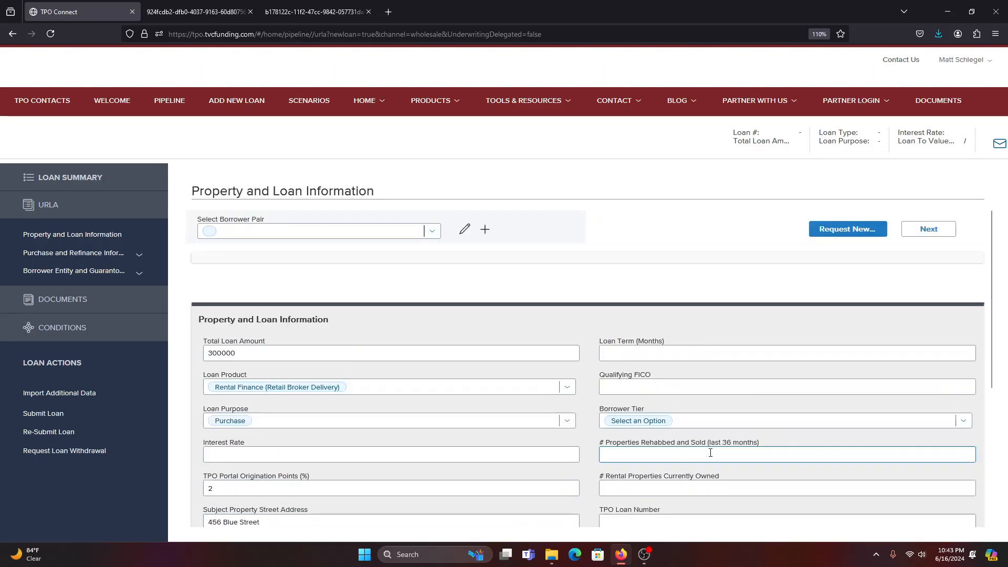
{"action": "left_click", "coordinate": [690, 386]}
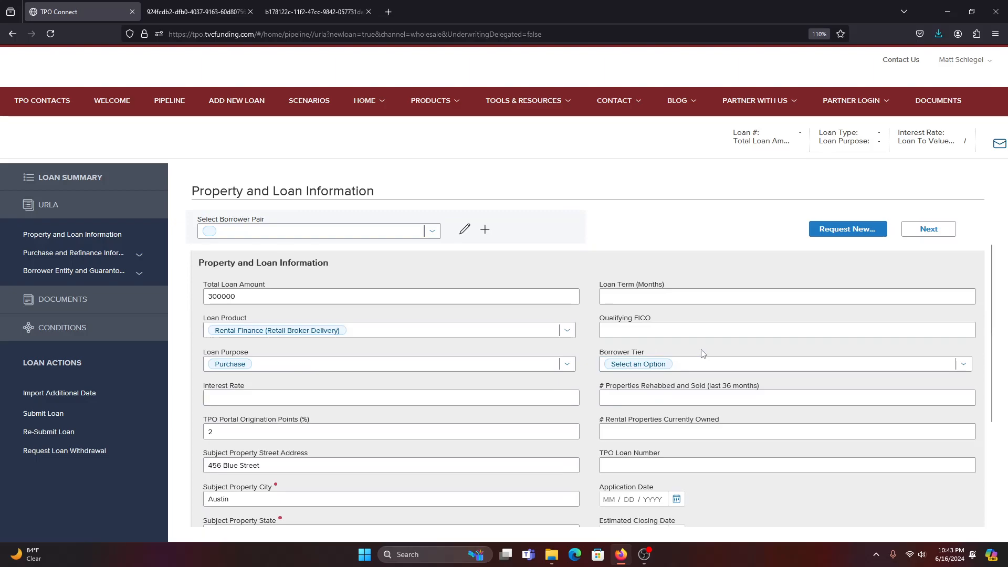
{"action": "left_click", "coordinate": [669, 296]}
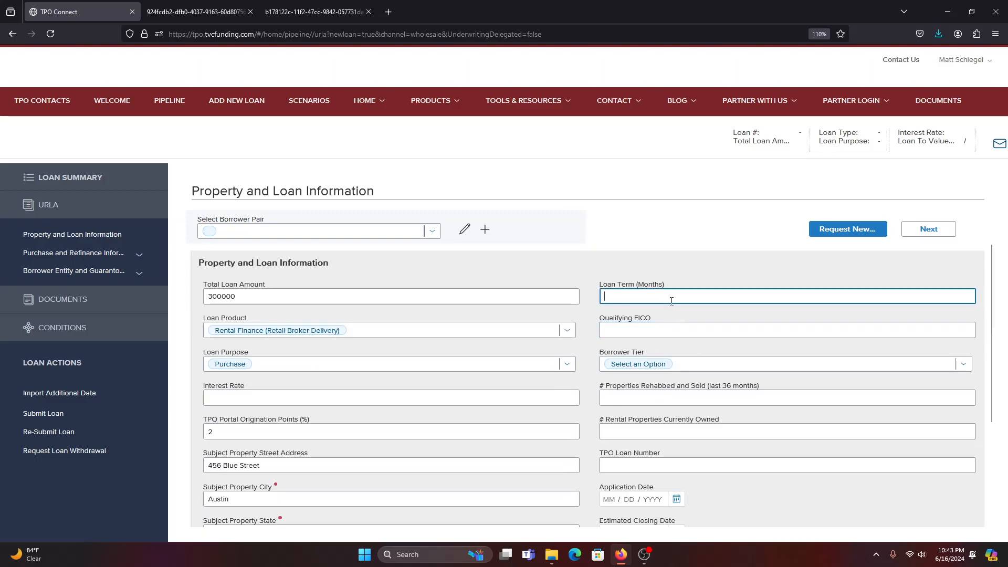
{"action": "left_click", "coordinate": [671, 330]}
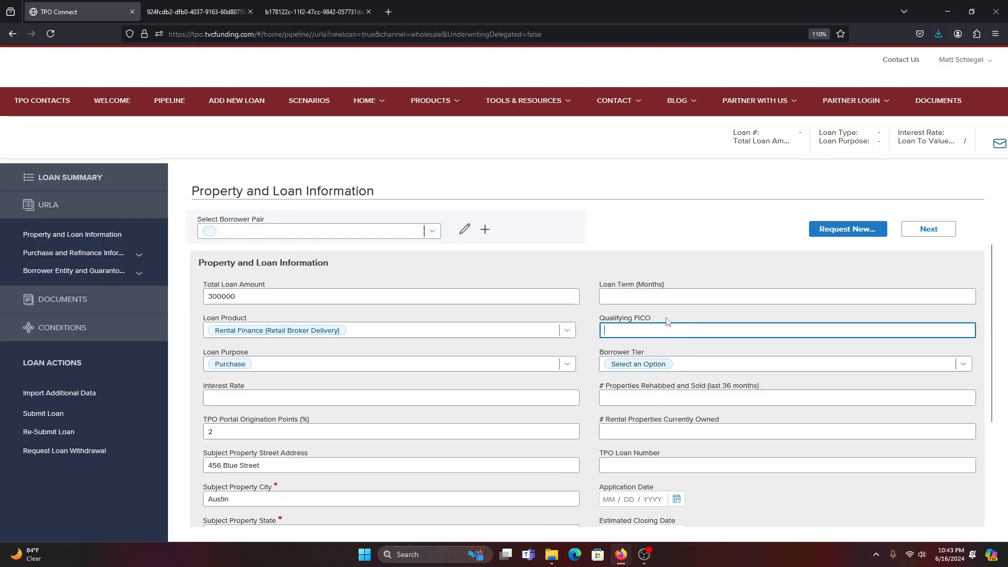
{"action": "left_click", "coordinate": [934, 231]}
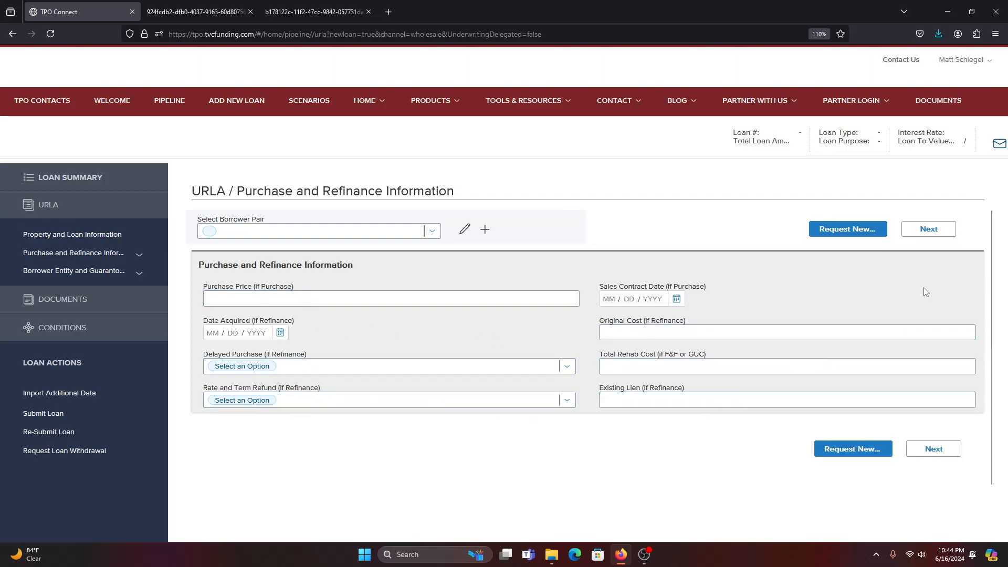
Go to the Borrower Entity section, enter an entity name, and set type Limited Liability Company.
{"action": "left_click", "coordinate": [939, 232]}
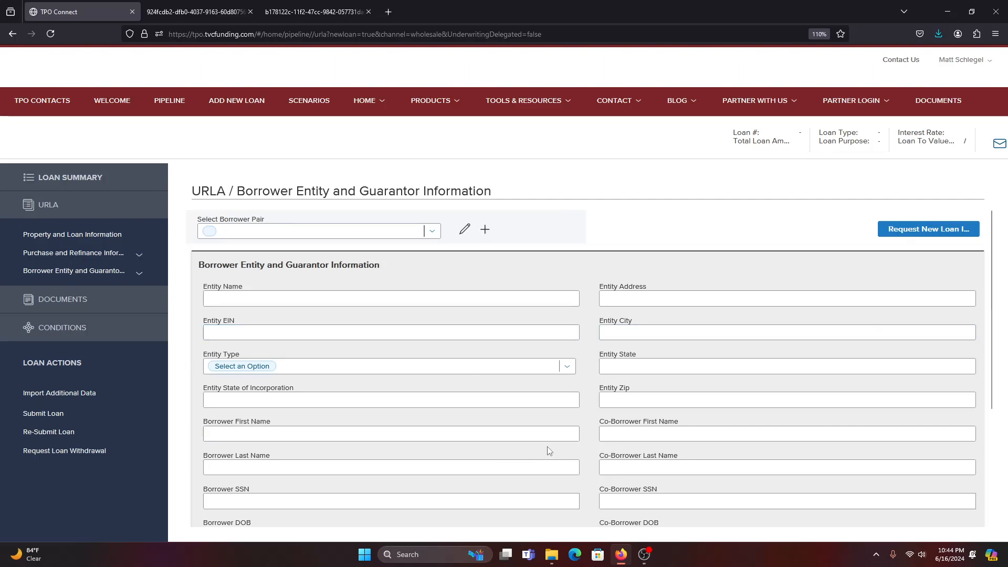
{"action": "left_click", "coordinate": [293, 296]}
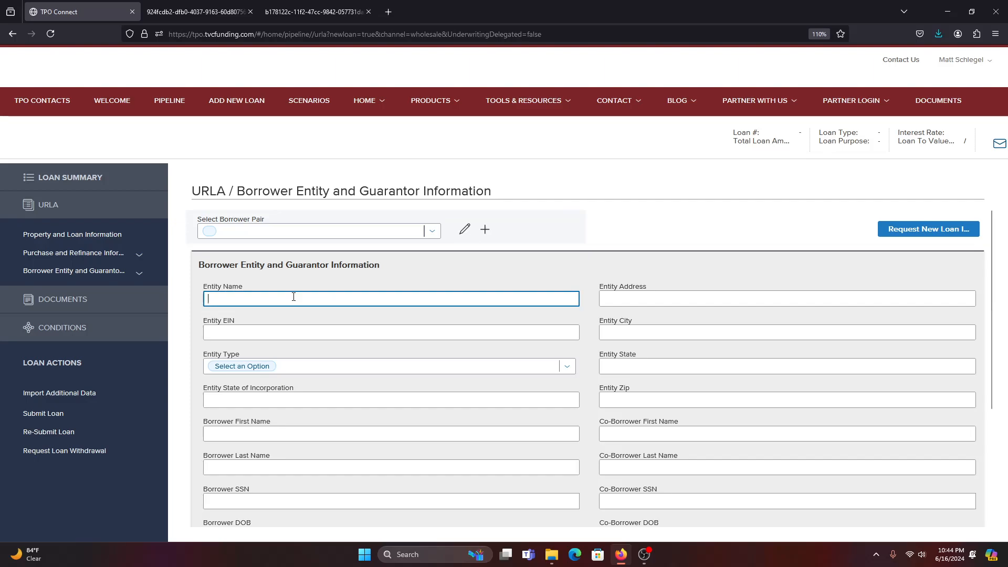
{"action": "type", "text": "4566"}
{"action": "key", "text": "BackSpace"}
{"action": "key", "text": "BackSpace"}
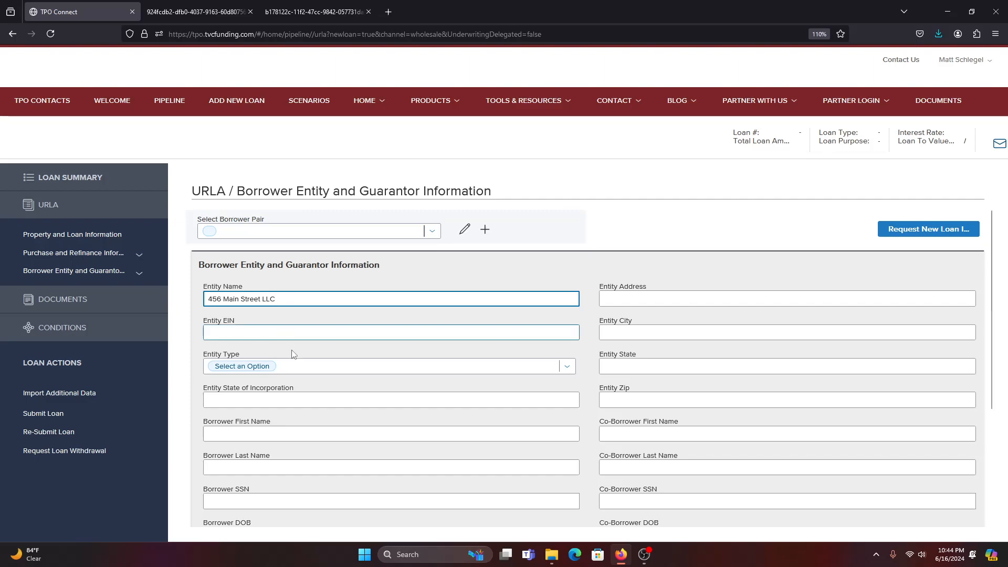
{"action": "left_click", "coordinate": [289, 366]}
{"action": "left_click", "coordinate": [278, 424]}
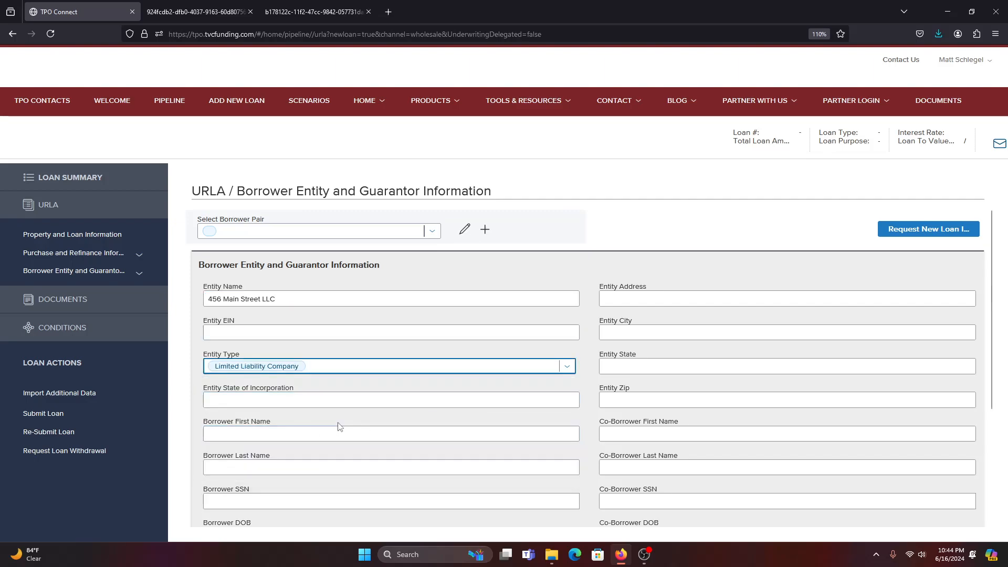
Fill in the borrower's first and last name and request the new loan.
{"action": "scroll", "coordinate": [338, 426], "scroll_direction": "down", "scroll_amount": 1}
{"action": "left_click", "coordinate": [307, 372]}
{"action": "key", "text": "Tab"}
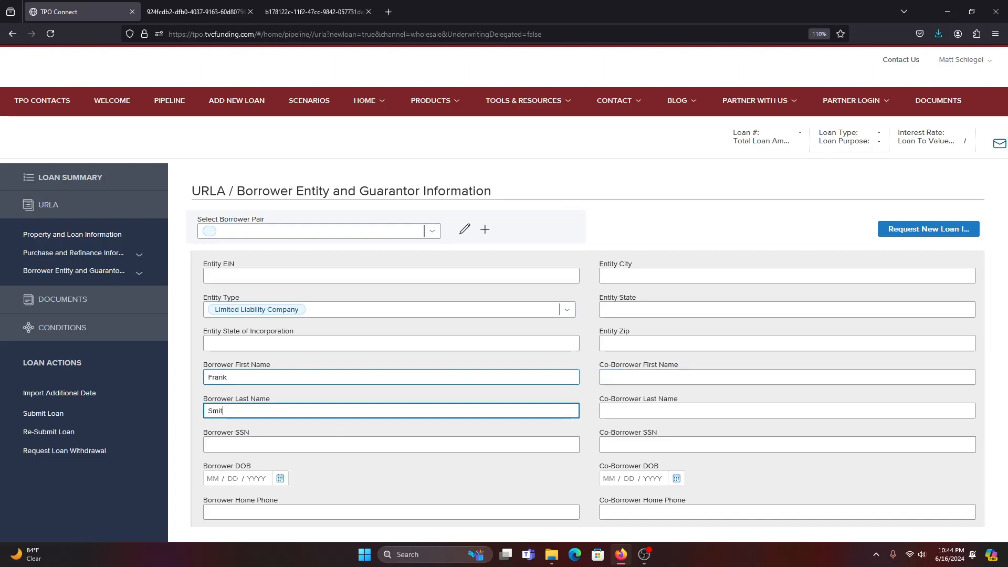
{"action": "scroll", "coordinate": [301, 391], "scroll_direction": "down", "scroll_amount": 1}
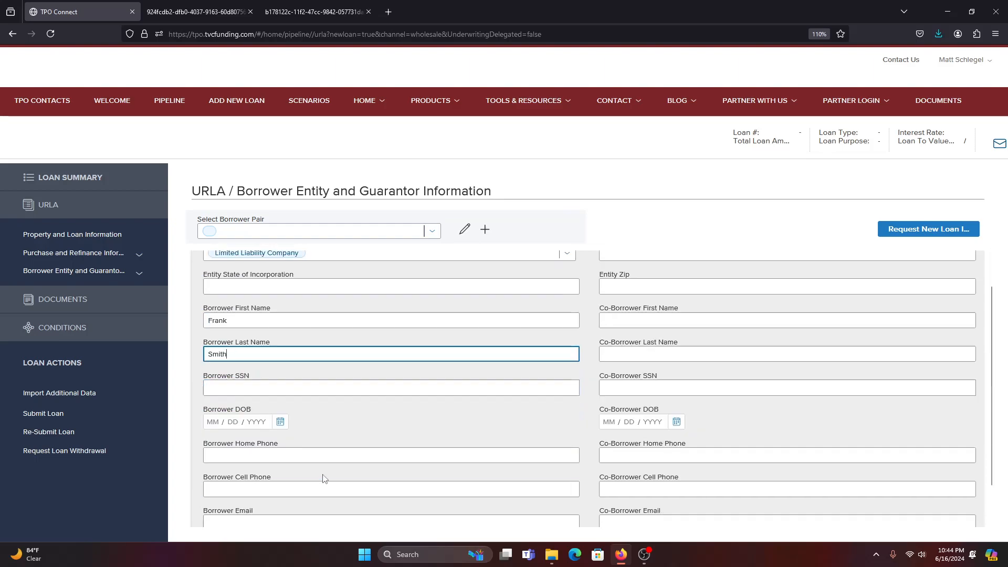
{"action": "scroll", "coordinate": [325, 475], "scroll_direction": "down", "scroll_amount": 1}
{"action": "scroll", "coordinate": [404, 400], "scroll_direction": "up", "scroll_amount": 3}
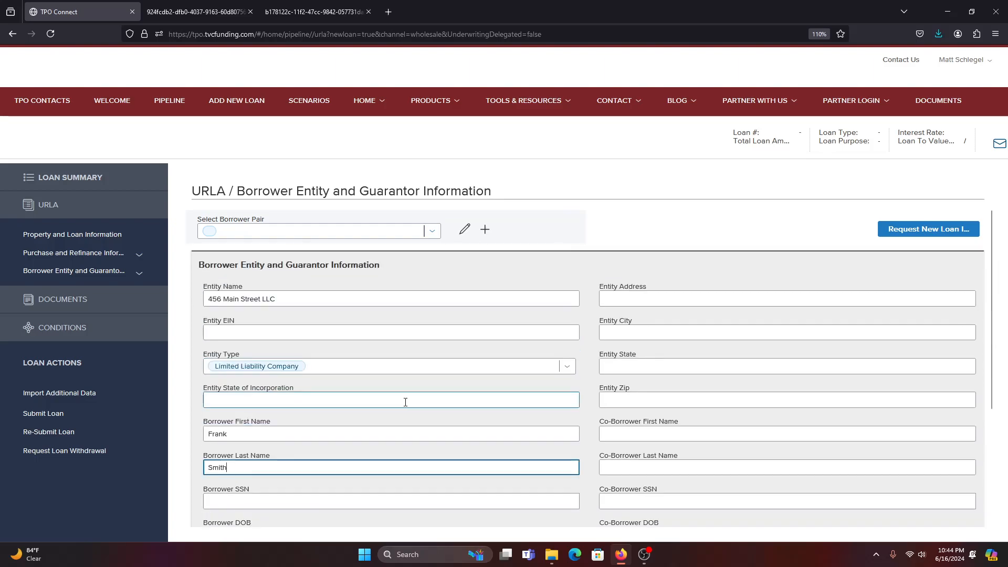
{"action": "left_click", "coordinate": [929, 234]}
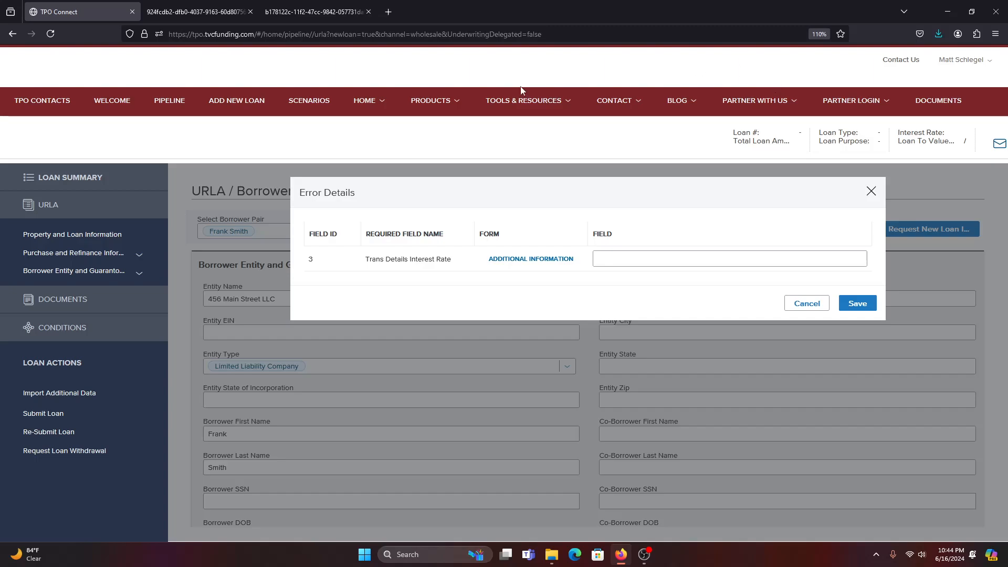
Save the missing 7.250 interest rate in Error Details and request the new loan again.
{"action": "left_click", "coordinate": [644, 261]}
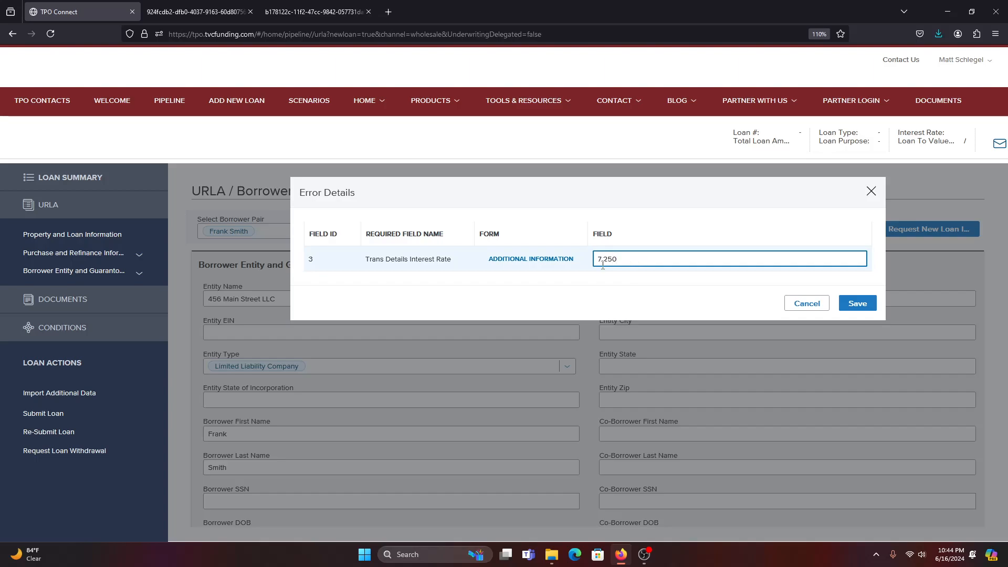
{"action": "left_click", "coordinate": [857, 304]}
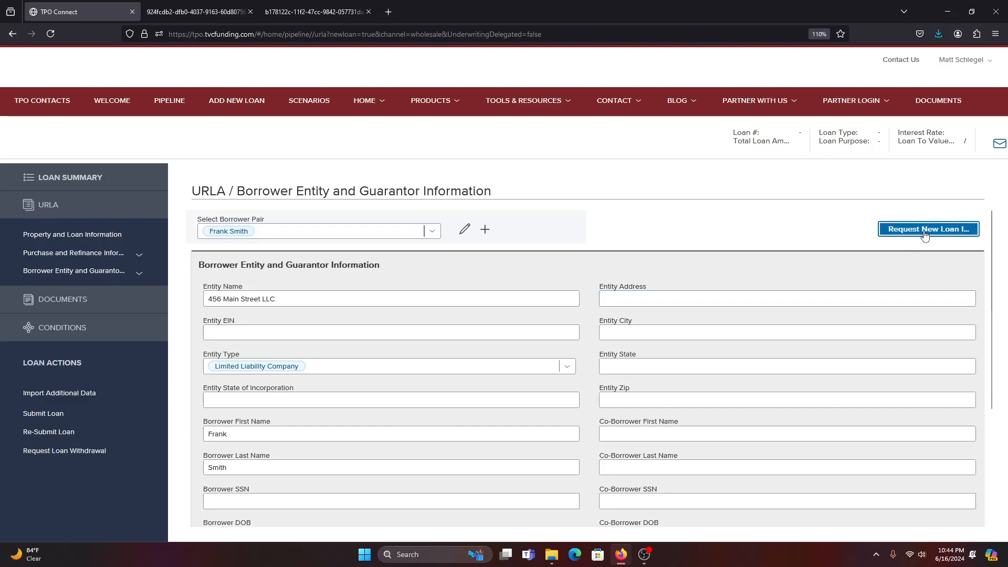
{"action": "left_click", "coordinate": [924, 231]}
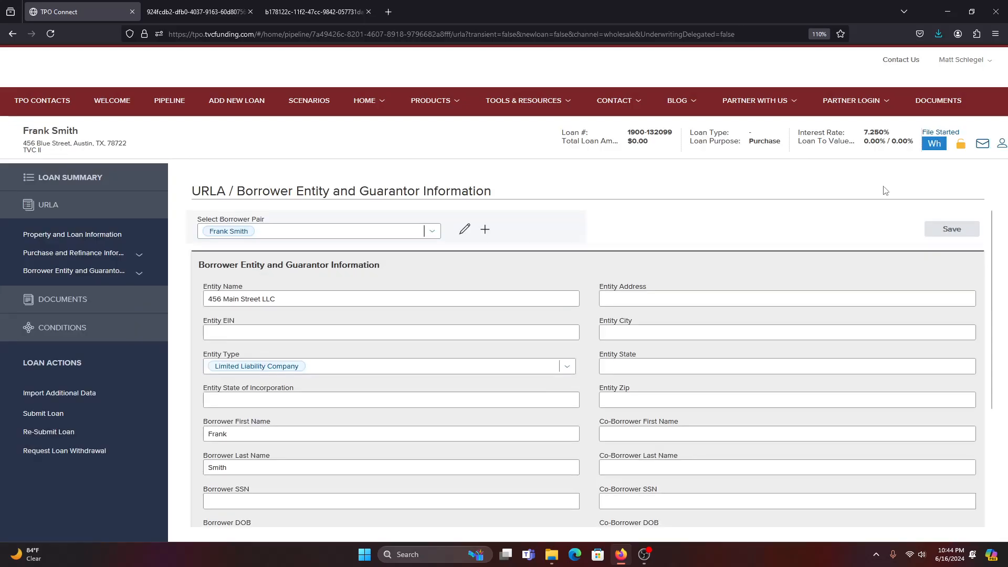
Select the newly assigned loan number in the loan header.
{"action": "double_click", "coordinate": [659, 131]}
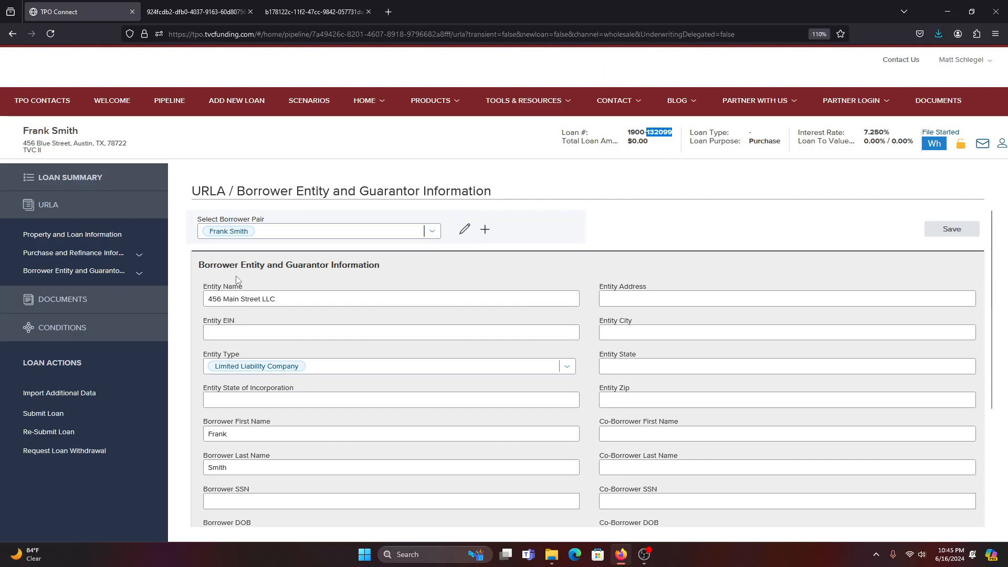
Open the loan's Documents page and review the required document types down to Loan Application.
{"action": "left_click", "coordinate": [69, 306]}
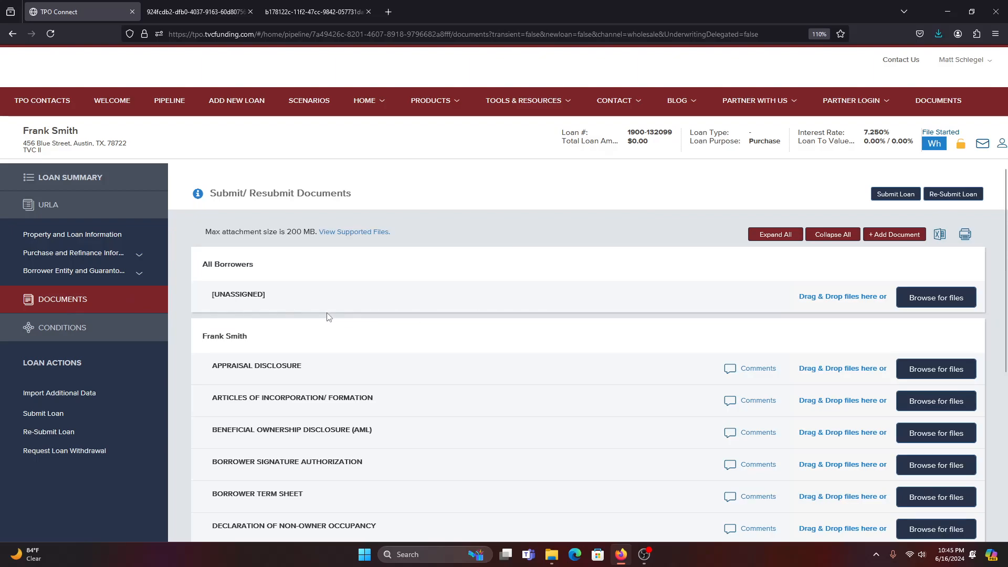
{"action": "scroll", "coordinate": [337, 315], "scroll_direction": "down", "scroll_amount": 1}
{"action": "scroll", "coordinate": [337, 315], "scroll_direction": "down", "scroll_amount": 1}
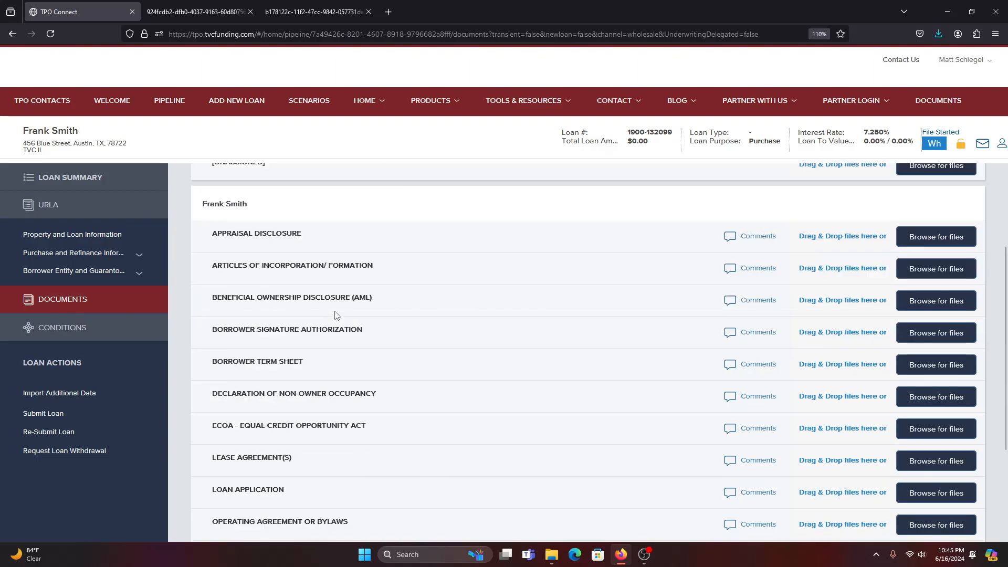
{"action": "scroll", "coordinate": [336, 315], "scroll_direction": "down", "scroll_amount": 1}
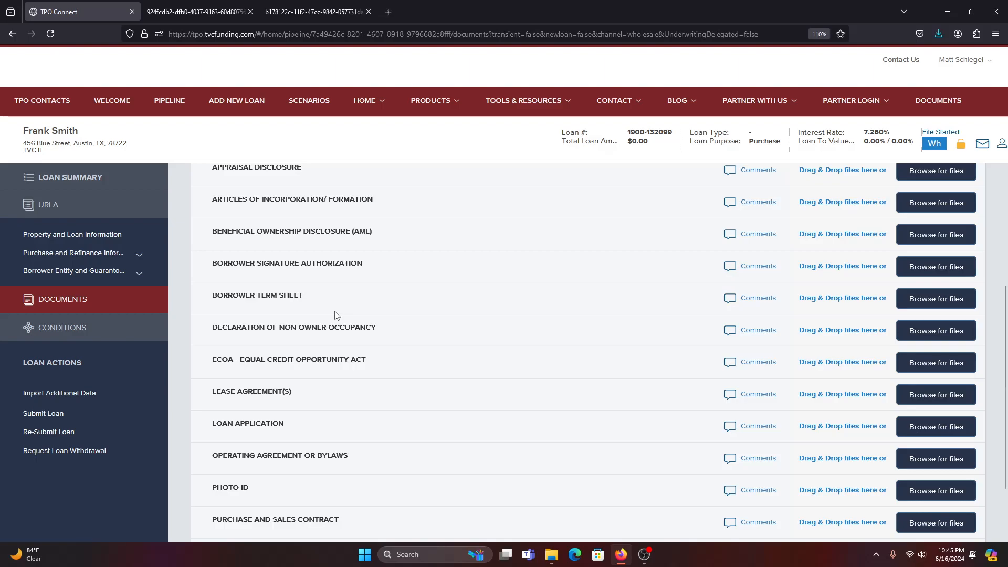
{"action": "scroll", "coordinate": [334, 314], "scroll_direction": "up", "scroll_amount": 1}
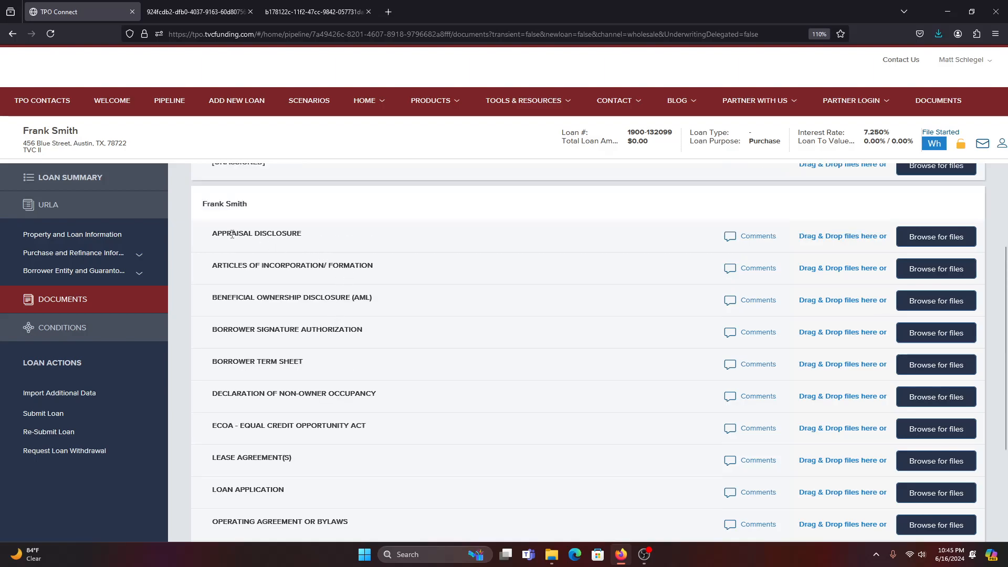
{"action": "double_click", "coordinate": [229, 231]}
{"action": "double_click", "coordinate": [241, 276]}
{"action": "scroll", "coordinate": [288, 351], "scroll_direction": "down", "scroll_amount": 1}
{"action": "double_click", "coordinate": [233, 231]}
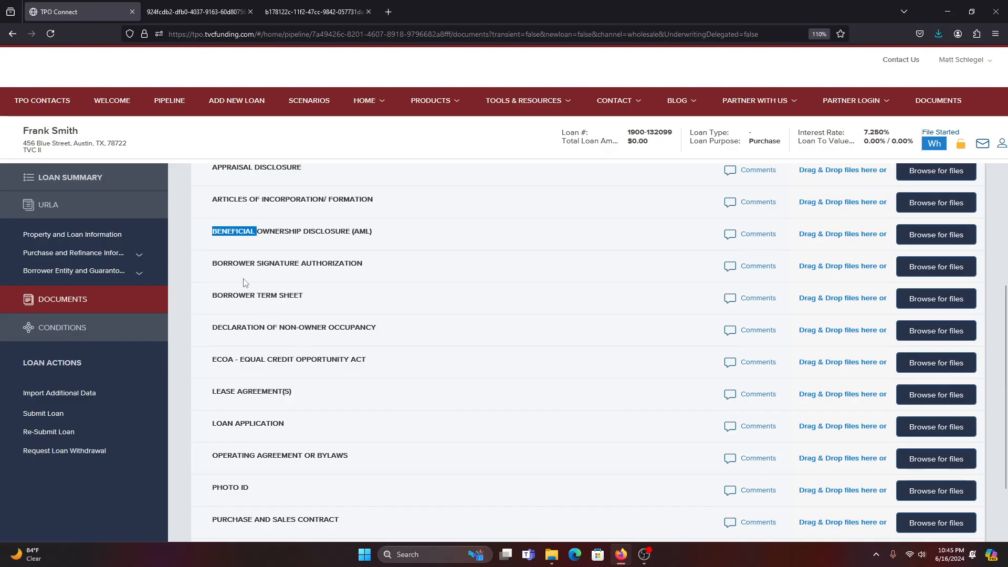
{"action": "double_click", "coordinate": [242, 262]}
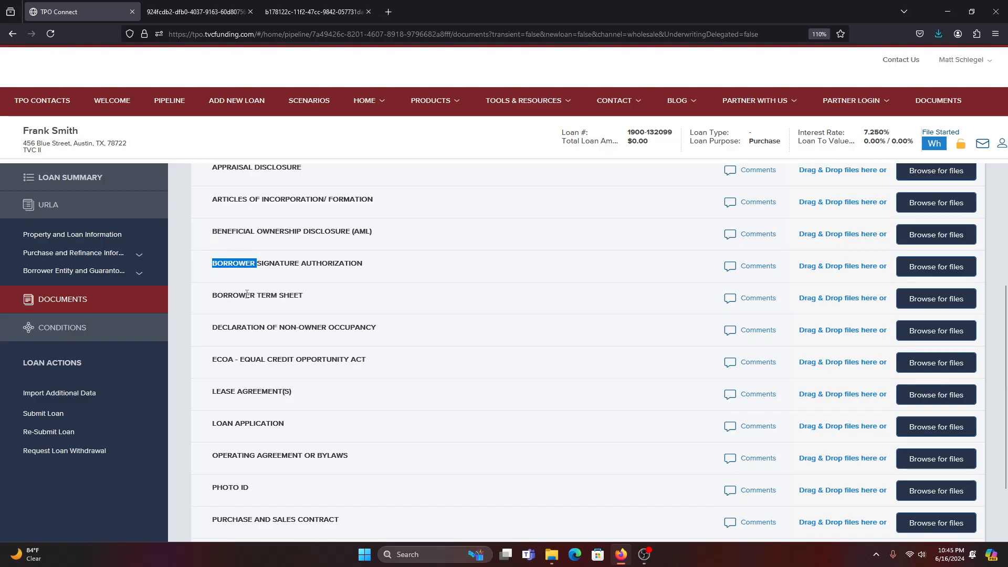
{"action": "double_click", "coordinate": [247, 294]}
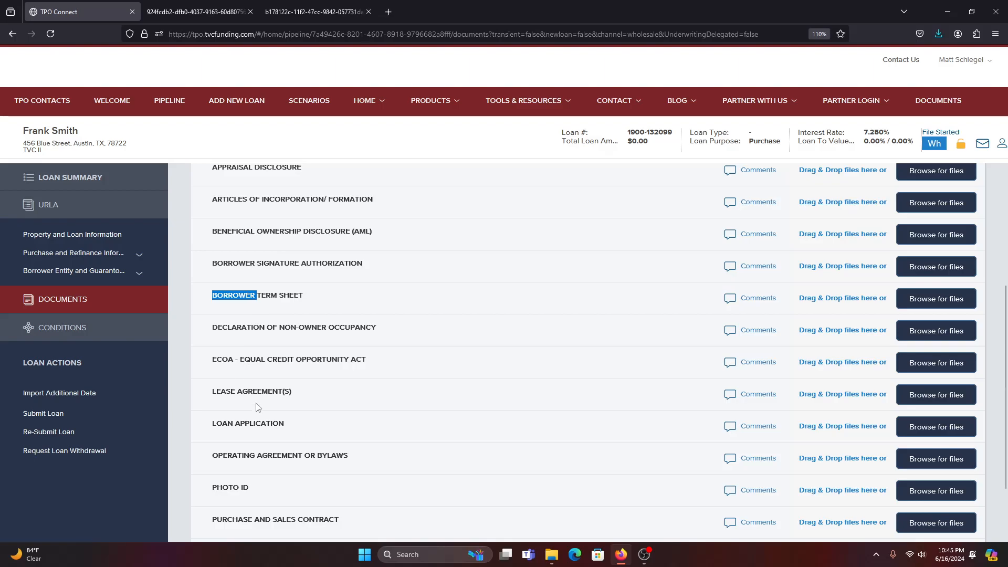
{"action": "double_click", "coordinate": [259, 423]}
{"action": "scroll", "coordinate": [351, 423], "scroll_direction": "down", "scroll_amount": 2}
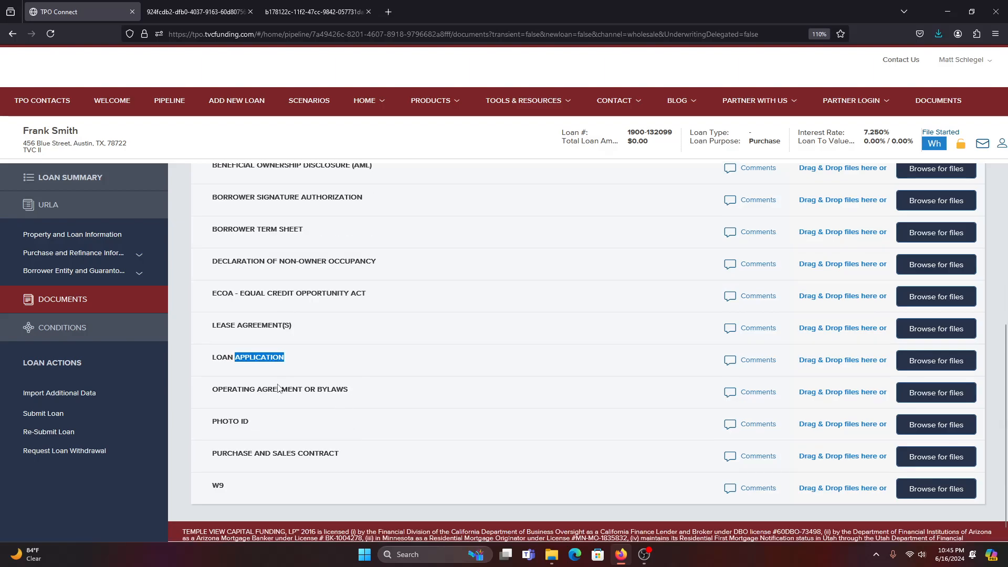
{"action": "double_click", "coordinate": [279, 388]}
{"action": "scroll", "coordinate": [689, 385], "scroll_direction": "up", "scroll_amount": 2}
{"action": "scroll", "coordinate": [688, 384], "scroll_direction": "up", "scroll_amount": 3}
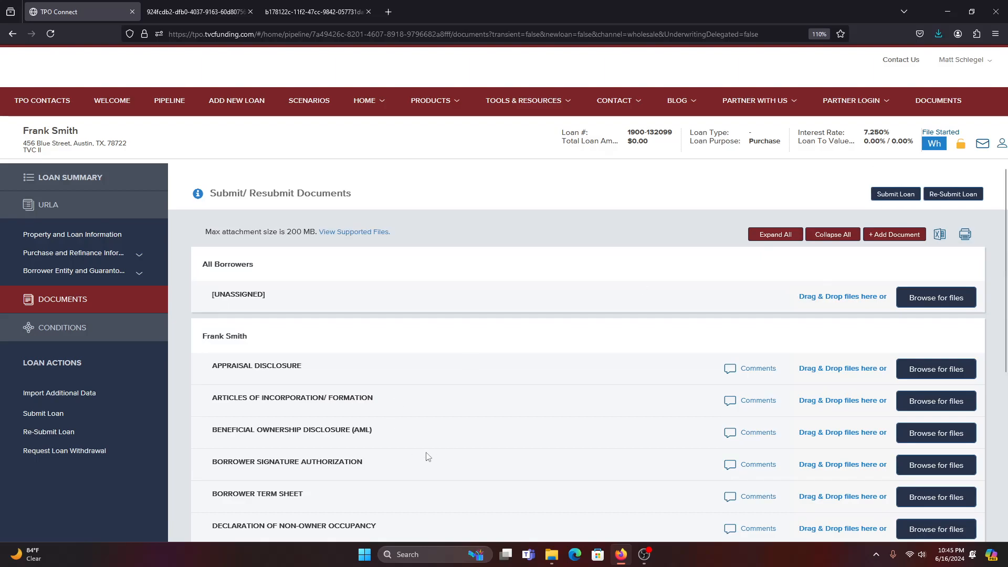
{"action": "scroll", "coordinate": [423, 449], "scroll_direction": "down", "scroll_amount": 2}
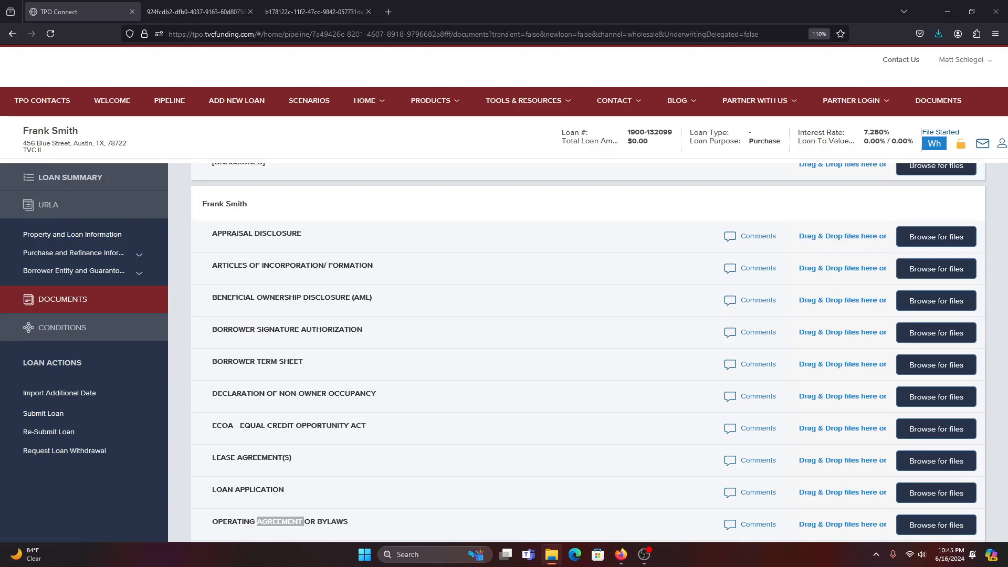
Drag Application Template.pdf from File Explorer into the Loan Application row.
{"action": "left_click_drag", "start_coordinate": [1007, 326], "coordinate": [727, 299]}
{"action": "key", "text": "super+shift+s"}
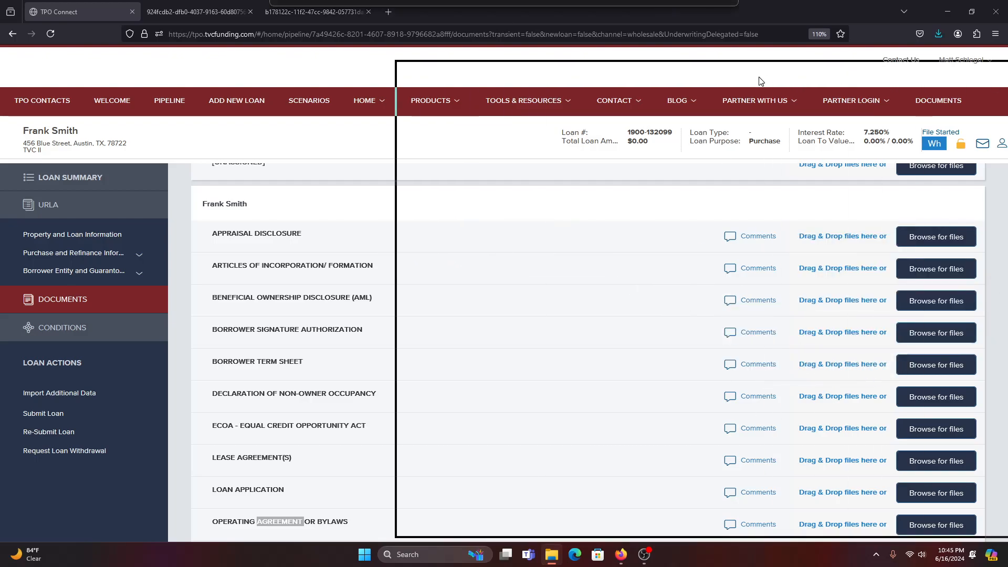
{"action": "left_click", "coordinate": [759, 81]}
{"action": "left_click", "coordinate": [783, 71]}
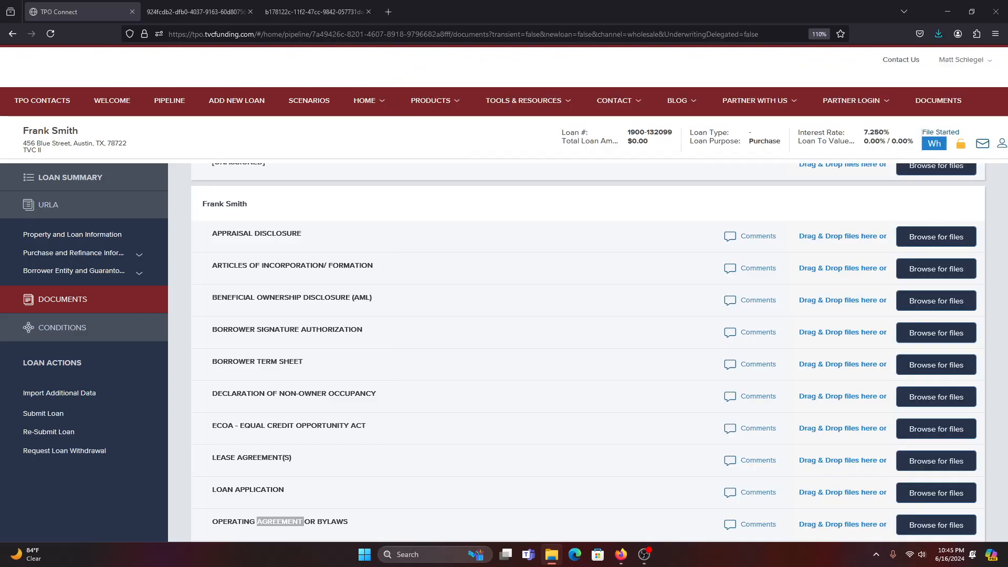
{"action": "left_click_drag", "start_coordinate": [803, 294], "coordinate": [861, 496]}
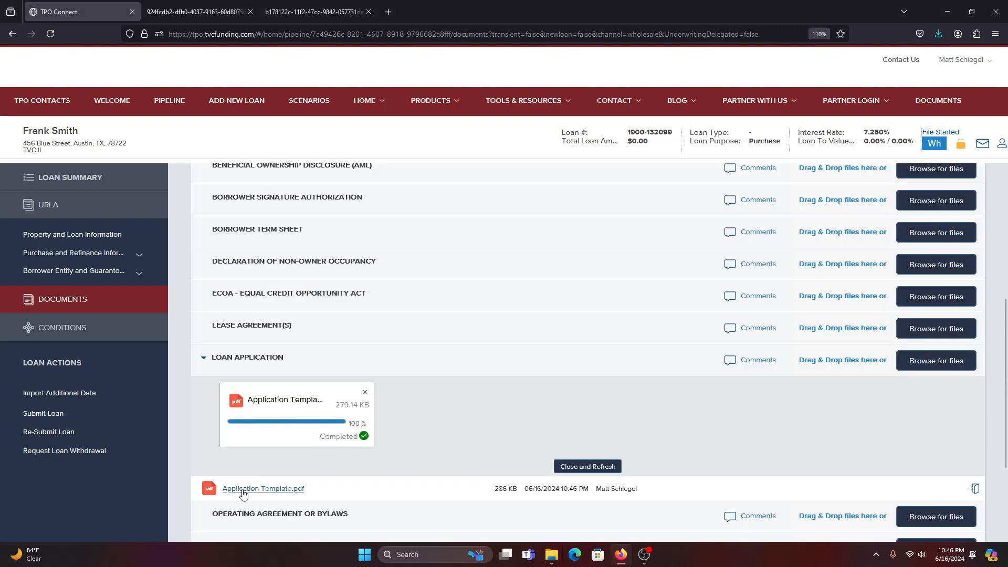
Check Application Template.pdf in a new tab, then return to Documents and collapse LOAN APPLICATION.
{"action": "left_click", "coordinate": [263, 489]}
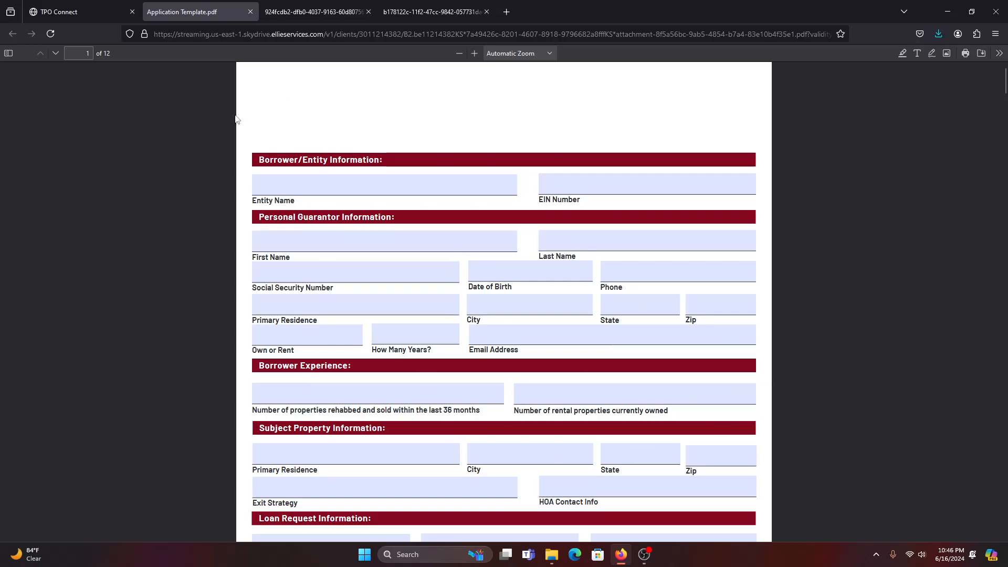
{"action": "left_click", "coordinate": [78, 14]}
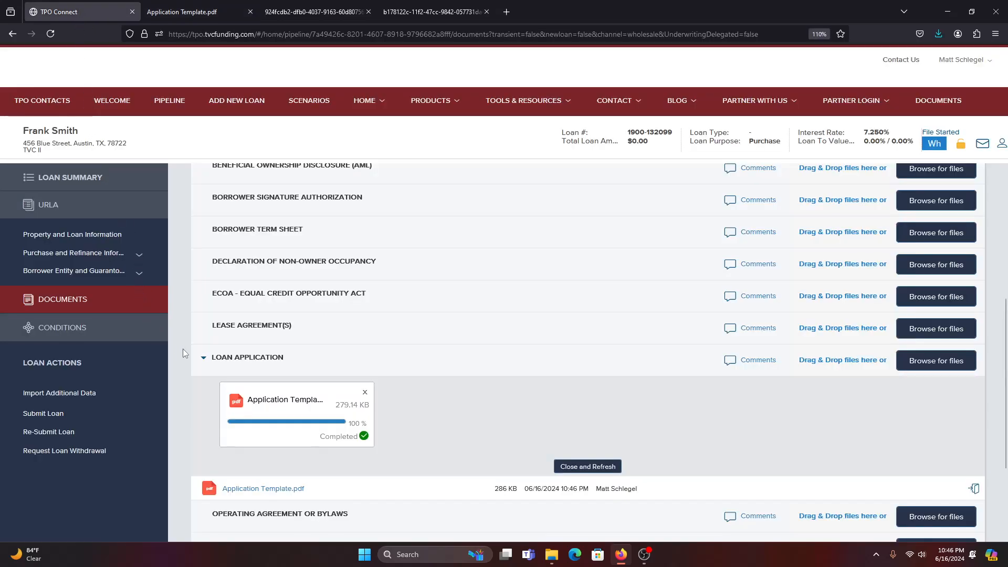
{"action": "left_click", "coordinate": [203, 358]}
{"action": "scroll", "coordinate": [812, 395], "scroll_direction": "up", "scroll_amount": 1}
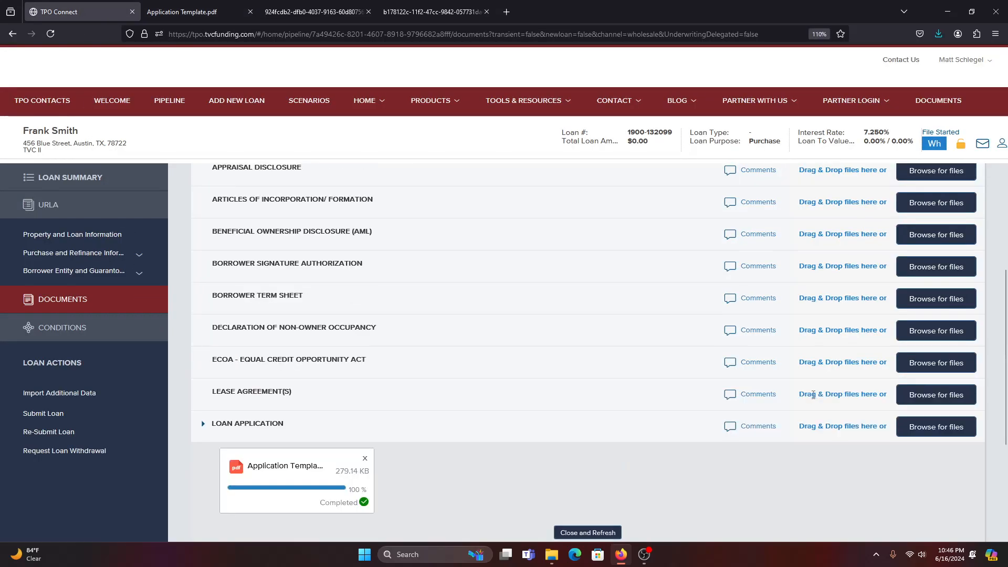
{"action": "scroll", "coordinate": [812, 395], "scroll_direction": "up", "scroll_amount": 3}
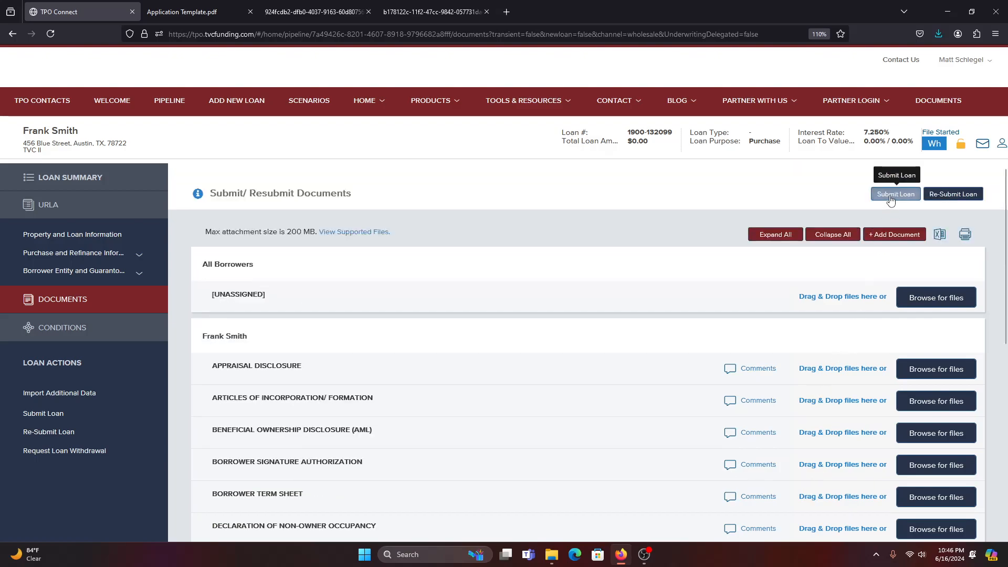
{"action": "left_click", "coordinate": [891, 195]}
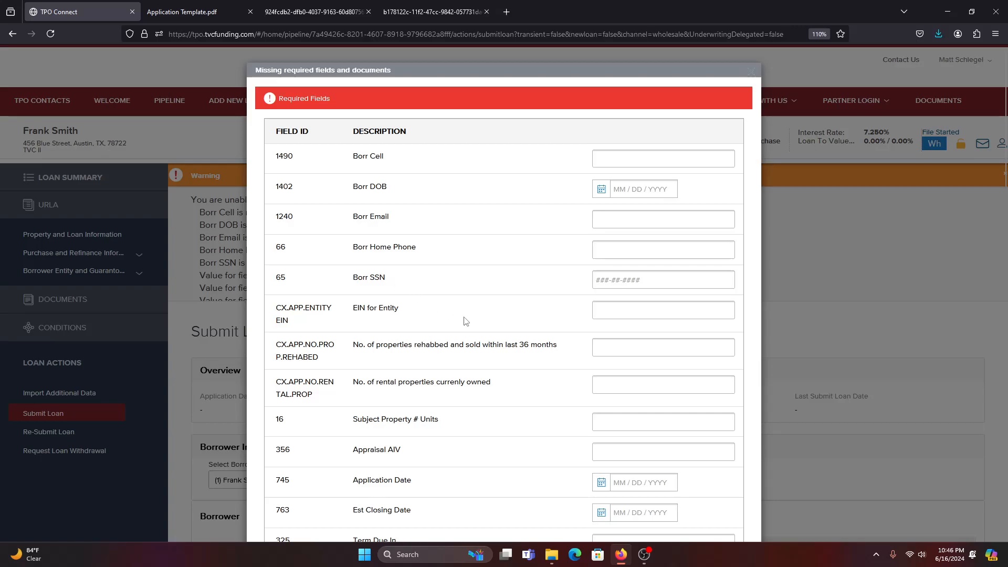
{"action": "scroll", "coordinate": [491, 328], "scroll_direction": "down", "scroll_amount": 6}
{"action": "scroll", "coordinate": [490, 329], "scroll_direction": "down", "scroll_amount": 2}
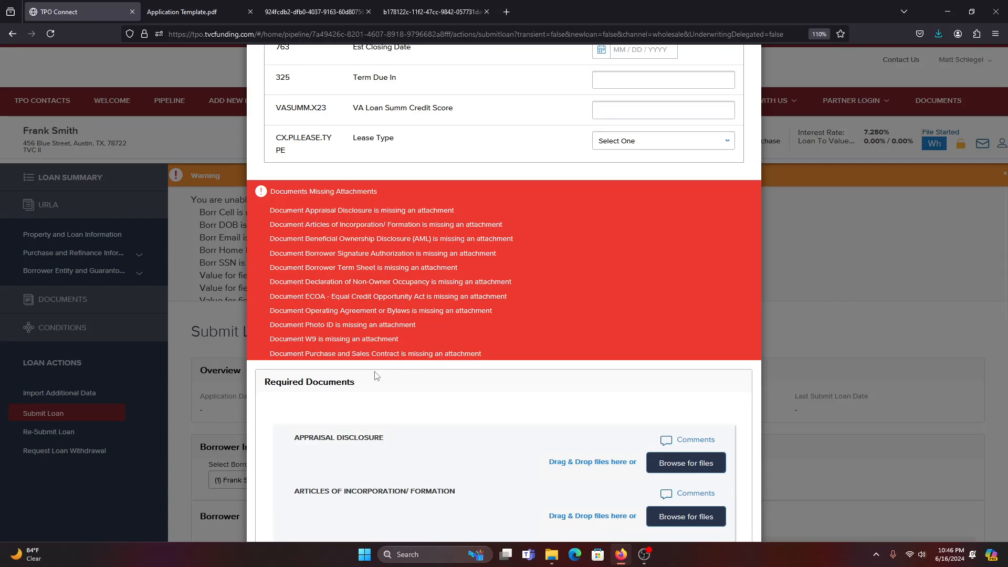
{"action": "scroll", "coordinate": [378, 370], "scroll_direction": "down", "scroll_amount": 1}
{"action": "scroll", "coordinate": [378, 367], "scroll_direction": "down", "scroll_amount": 3}
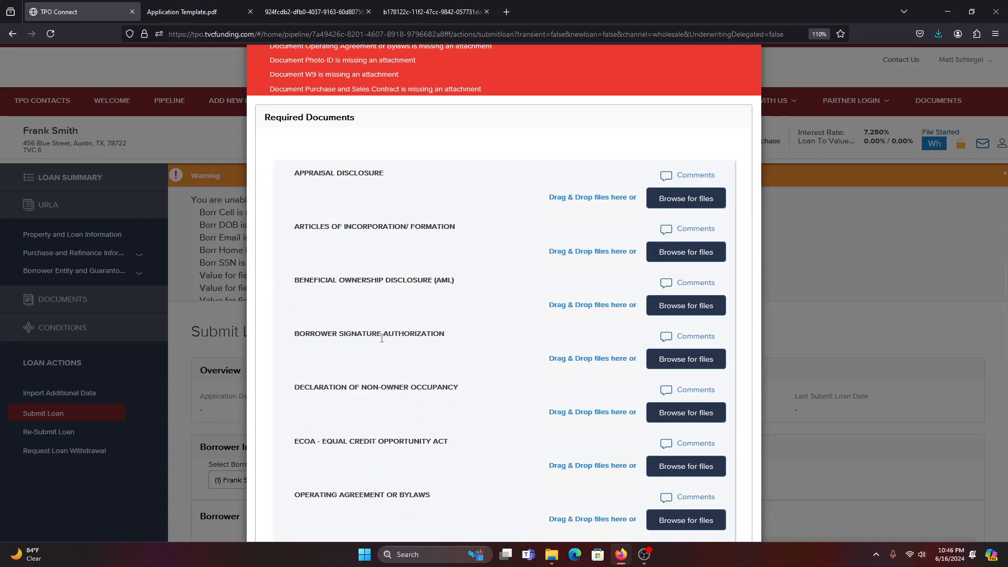
{"action": "scroll", "coordinate": [382, 352], "scroll_direction": "up", "scroll_amount": 9}
Enter the borrower's cell phone number and email address.
{"action": "scroll", "coordinate": [382, 357], "scroll_direction": "up", "scroll_amount": 2}
{"action": "left_click", "coordinate": [703, 156]}
{"action": "type", "text": "4"}
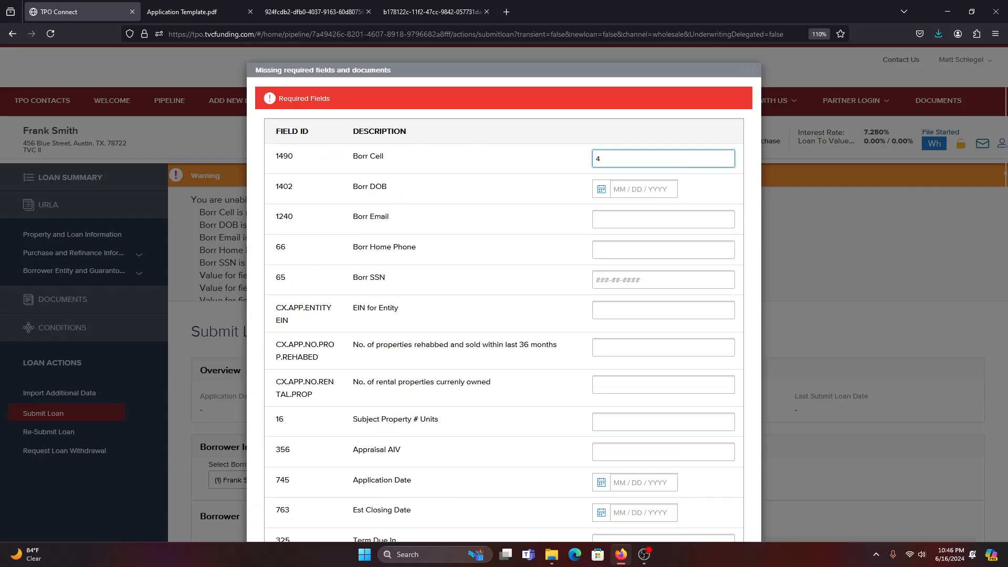
{"action": "key", "text": "BackSpace"}
{"action": "type", "text": "111-222-3333"}
{"action": "left_click", "coordinate": [651, 216]}
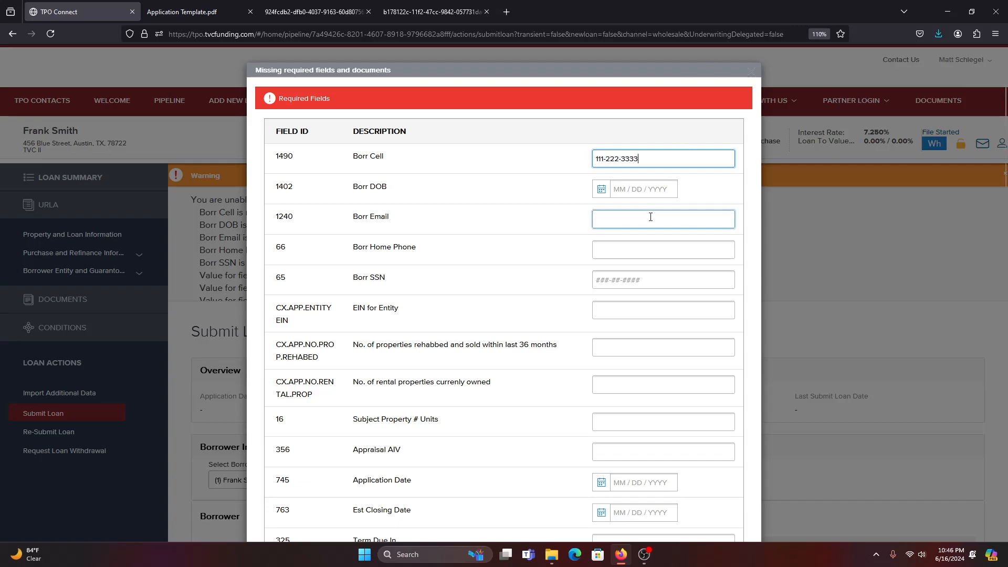
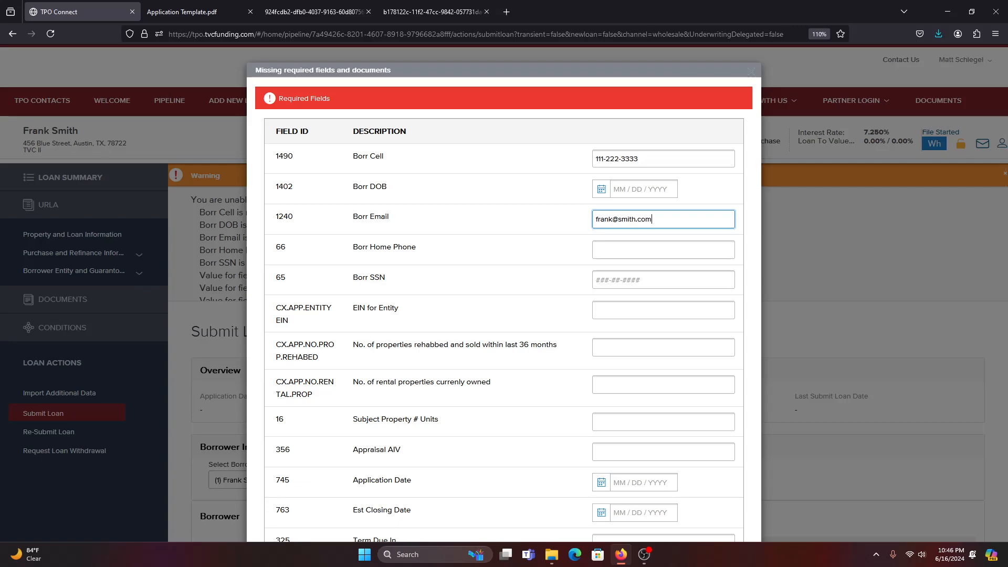
{"action": "key", "text": "Tab"}
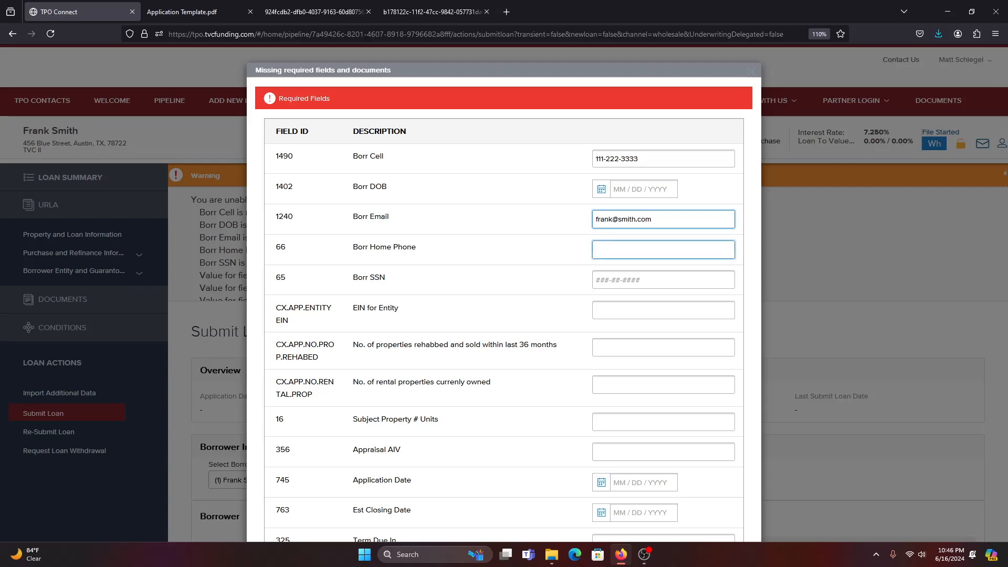
Set properties rehabbed and sold to 3 and rental properties owned to 3.
{"action": "scroll", "coordinate": [650, 218], "scroll_direction": "down", "scroll_amount": 2}
{"action": "left_click", "coordinate": [688, 276]}
{"action": "type", "text": "3"}
{"action": "left_click", "coordinate": [643, 310]}
{"action": "type", "text": "2"}
{"action": "scroll", "coordinate": [485, 304], "scroll_direction": "down", "scroll_amount": 4}
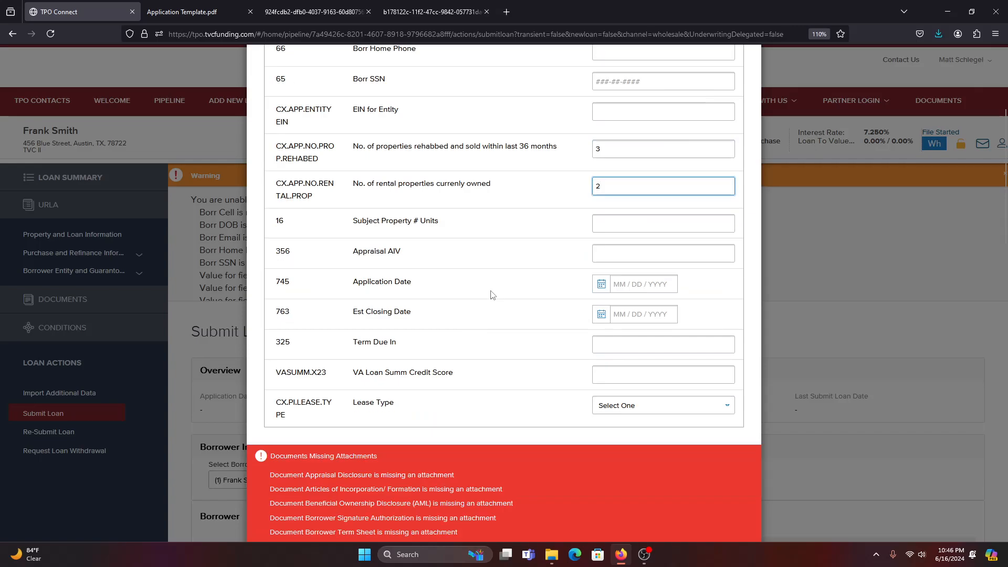
{"action": "key", "text": "BackSpace"}
{"action": "type", "text": "3"}
Enter 1 unit, Appraisal AIV 500000, and Application Date 06/16/2024.
{"action": "left_click", "coordinate": [641, 217]}
{"action": "type", "text": "1"}
{"action": "left_click", "coordinate": [641, 255]}
{"action": "type", "text": "5000000"}
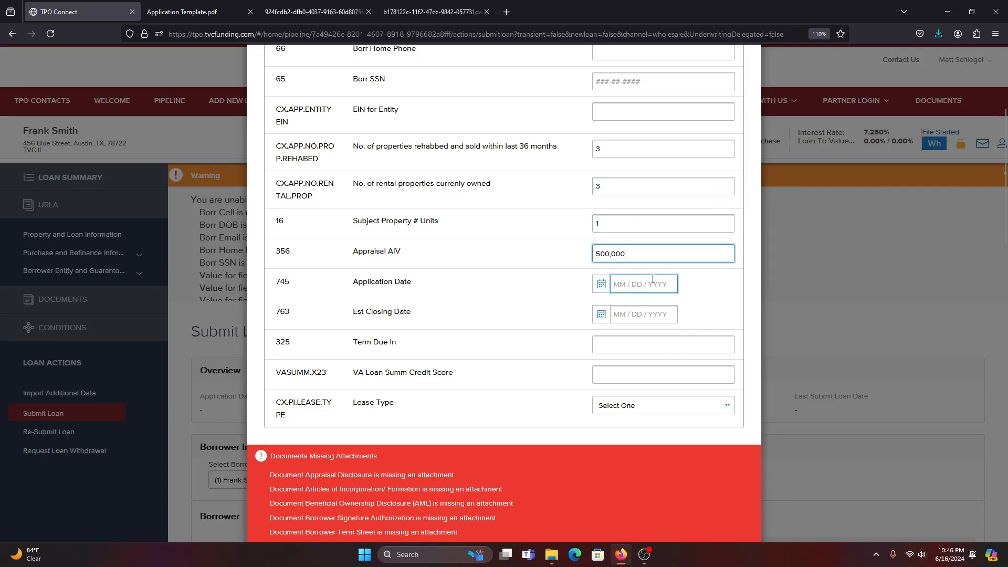
{"action": "left_click", "coordinate": [652, 280]}
{"action": "left_click", "coordinate": [606, 410]}
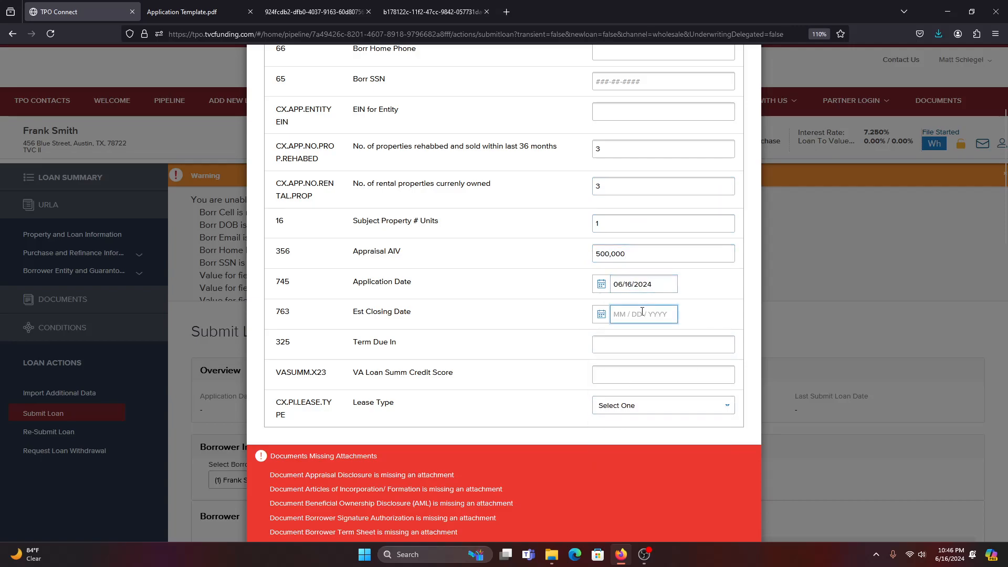
Set Est Closing Date to 07/05/2024, Term Due In 360, and credit score 750.
{"action": "left_click", "coordinate": [642, 312]}
{"action": "left_click", "coordinate": [716, 340]}
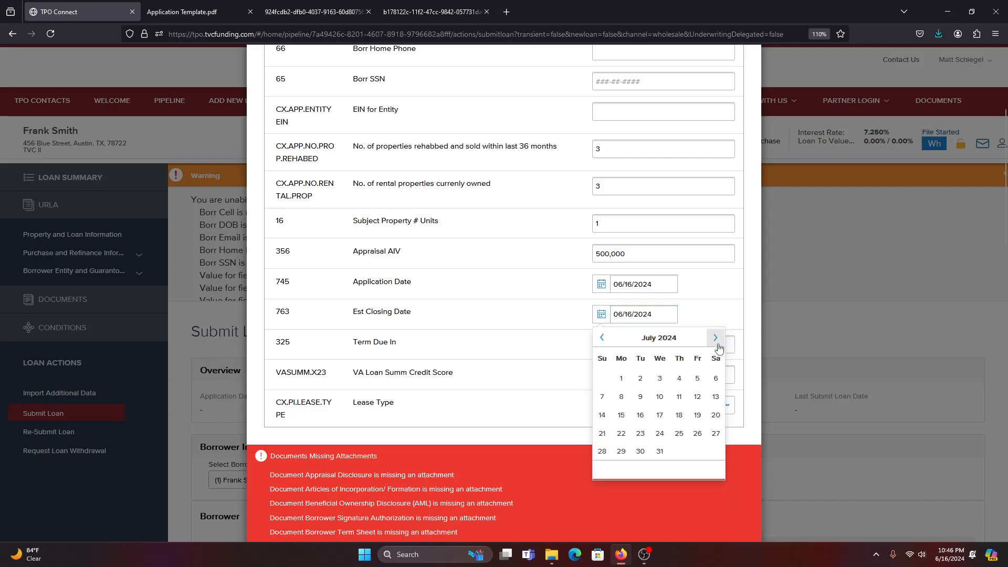
{"action": "left_click", "coordinate": [697, 378]}
{"action": "left_click", "coordinate": [634, 345]}
{"action": "type", "text": "360"}
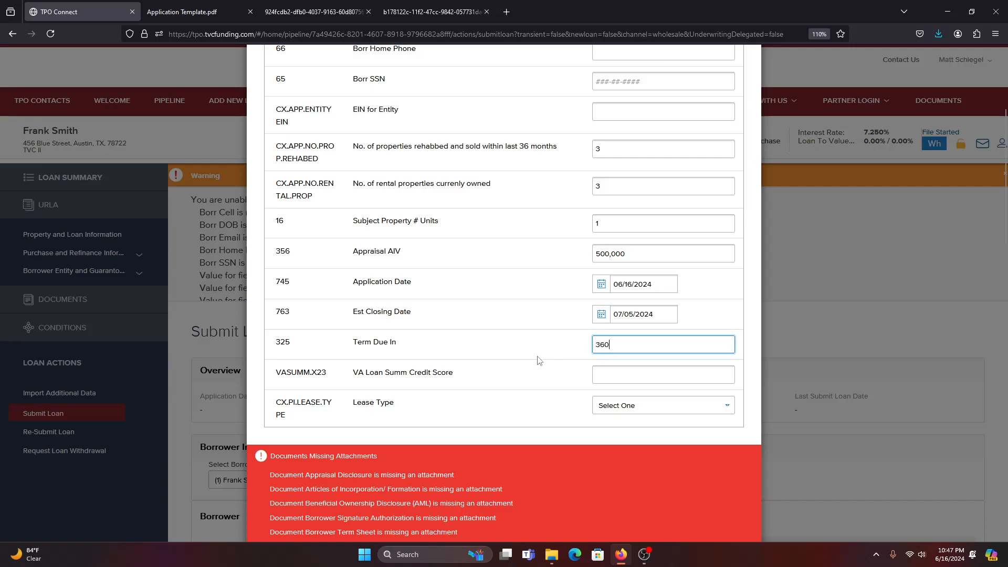
{"action": "left_click", "coordinate": [636, 367]}
{"action": "type", "text": "750"}
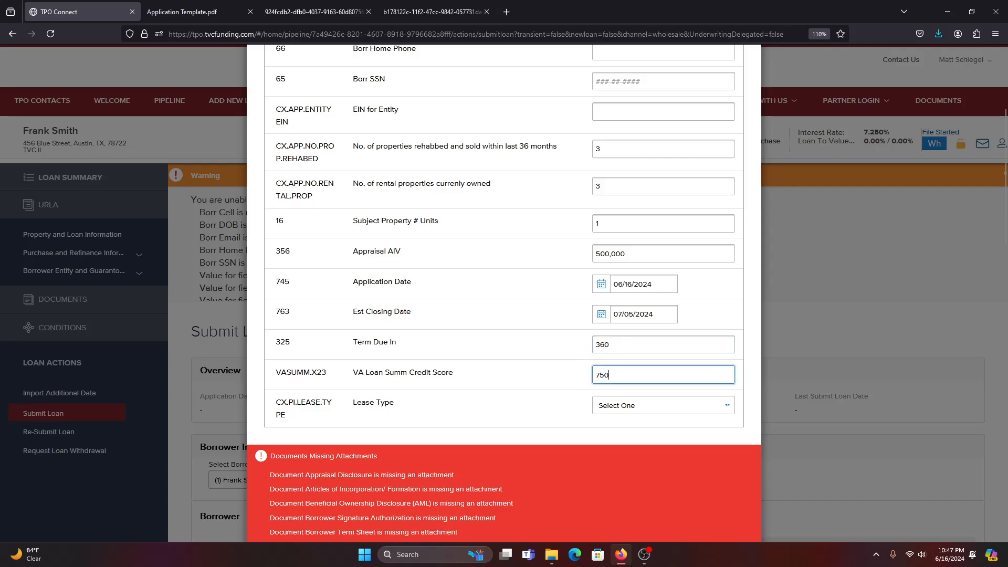
{"action": "left_click", "coordinate": [653, 406]}
Choose Long-Term as the lease type and save the entered details with Update.
{"action": "left_click", "coordinate": [642, 430]}
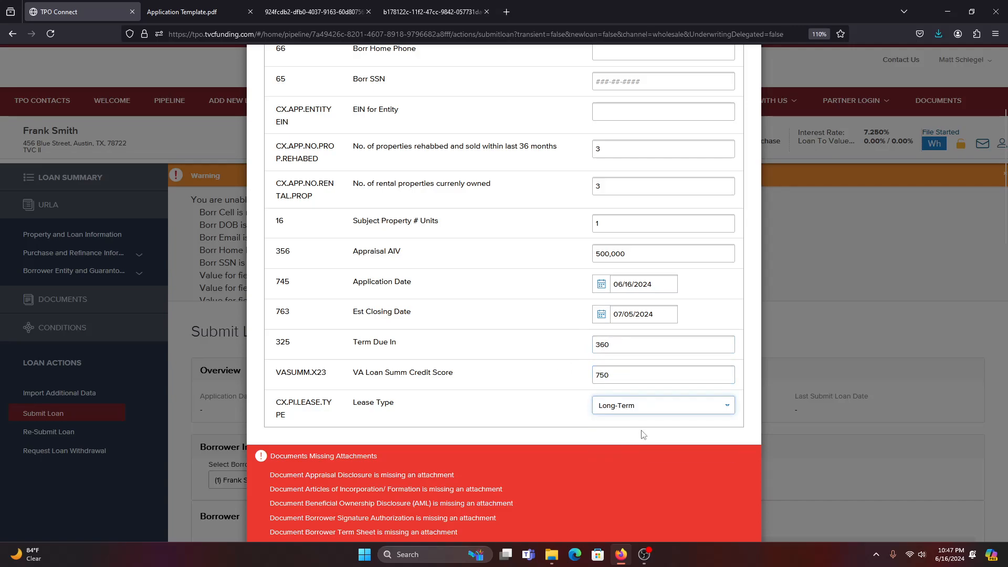
{"action": "scroll", "coordinate": [647, 428], "scroll_direction": "up", "scroll_amount": 1}
{"action": "scroll", "coordinate": [645, 421], "scroll_direction": "up", "scroll_amount": 2}
{"action": "scroll", "coordinate": [646, 418], "scroll_direction": "down", "scroll_amount": 10}
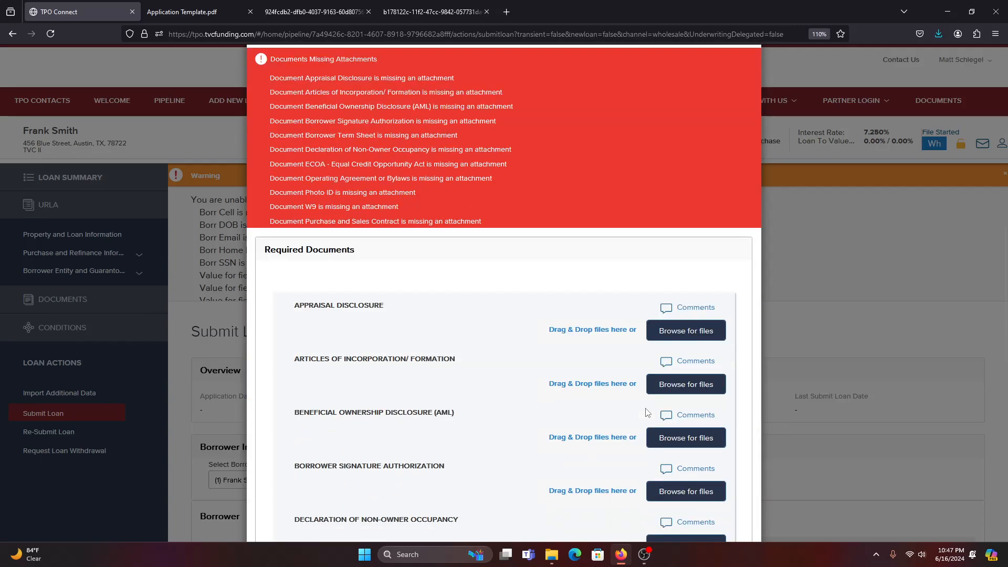
{"action": "scroll", "coordinate": [661, 389], "scroll_direction": "down", "scroll_amount": 8}
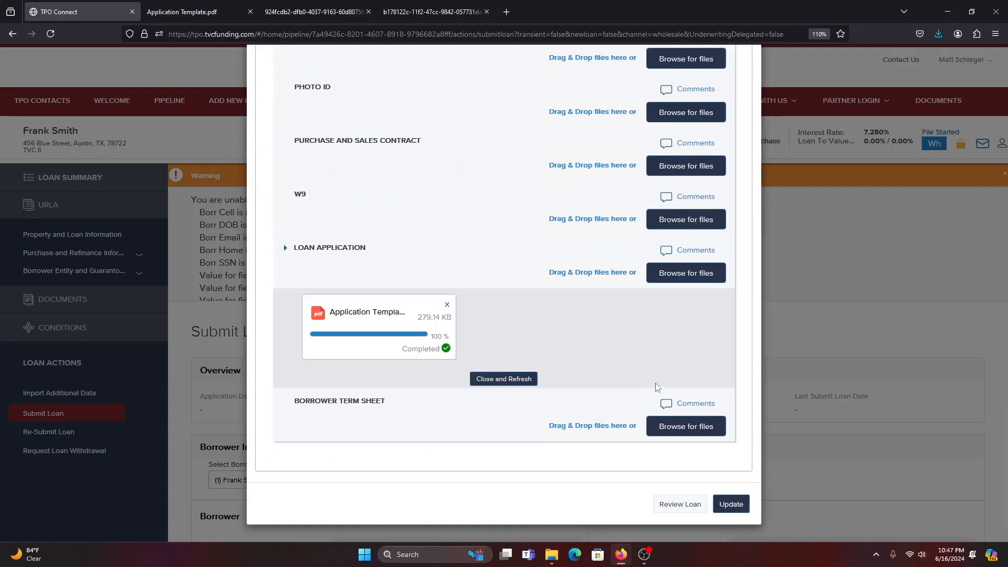
{"action": "left_click", "coordinate": [733, 505]}
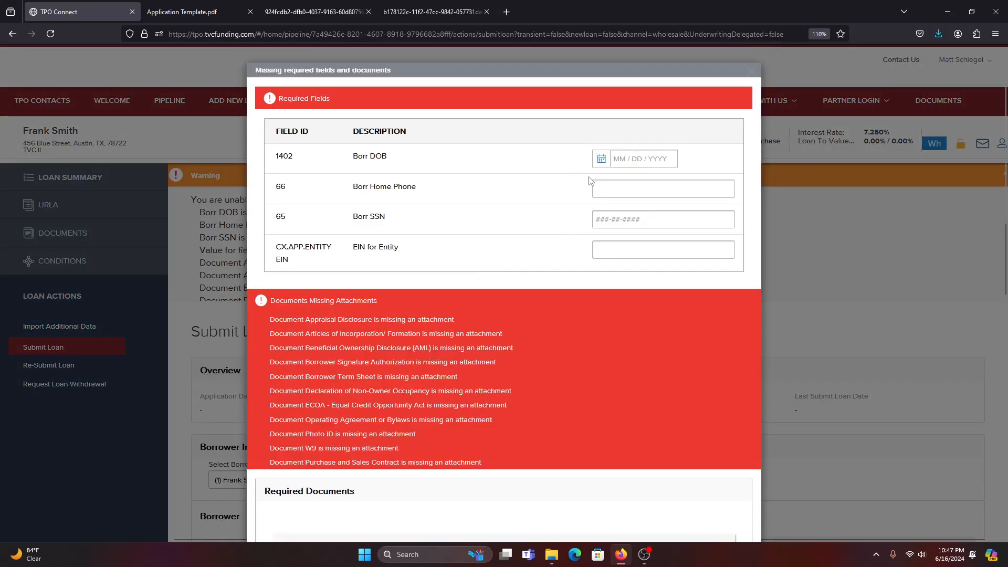
Review the remaining missing fields, including Borr SSN, and close the missing-items dialog.
{"action": "left_click", "coordinate": [623, 222]}
{"action": "scroll", "coordinate": [479, 357], "scroll_direction": "down", "scroll_amount": 3}
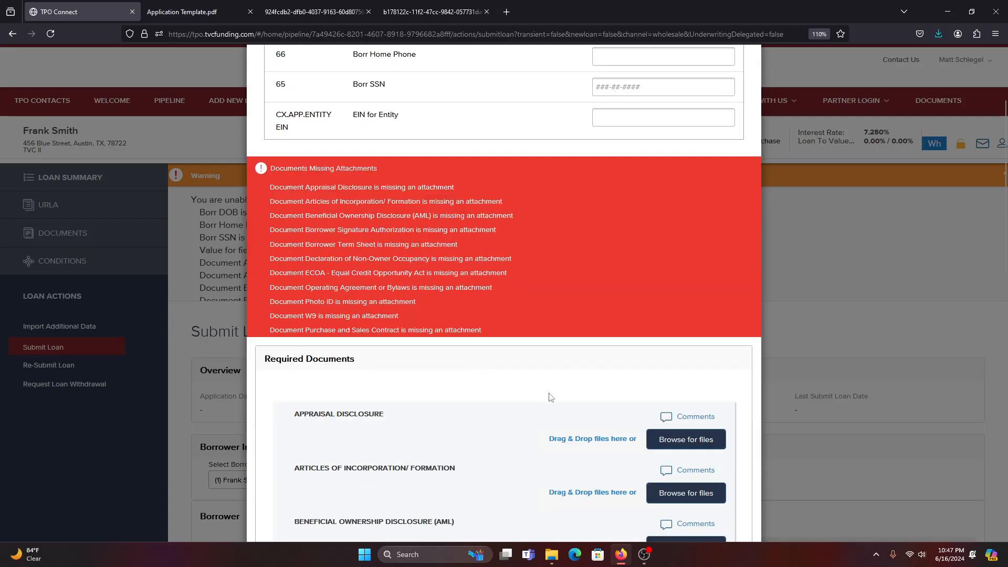
{"action": "scroll", "coordinate": [583, 447], "scroll_direction": "up", "scroll_amount": 5}
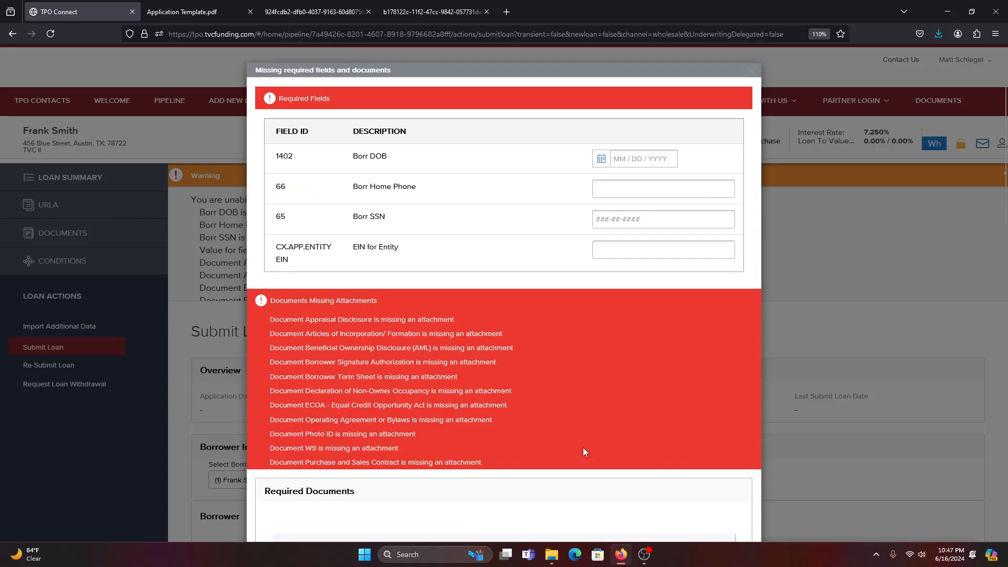
{"action": "left_click", "coordinate": [755, 73]}
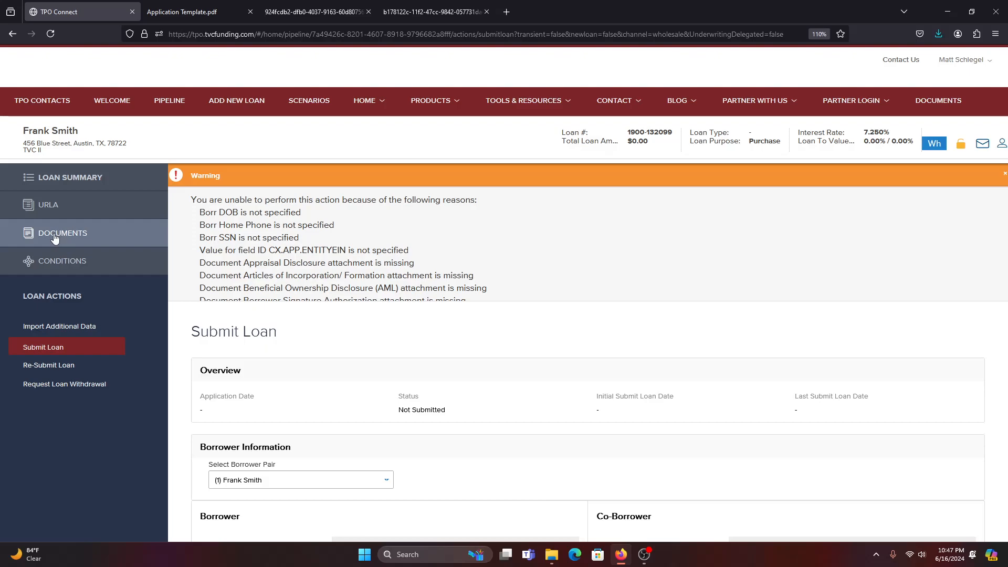
Open the loan's CONDITIONS page from the left sidebar.
{"action": "left_click", "coordinate": [47, 266]}
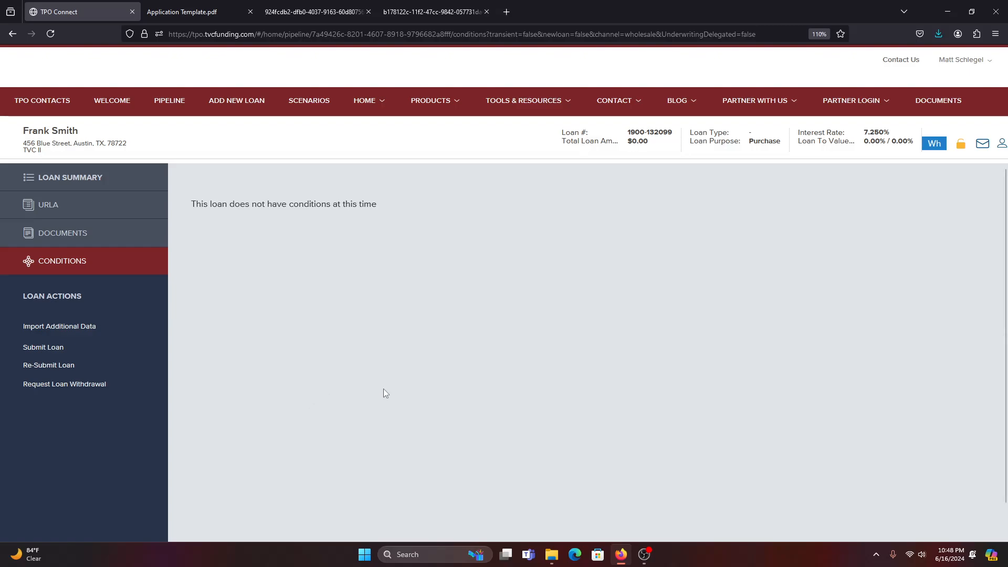
{"action": "scroll", "coordinate": [552, 361], "scroll_direction": "down", "scroll_amount": 2}
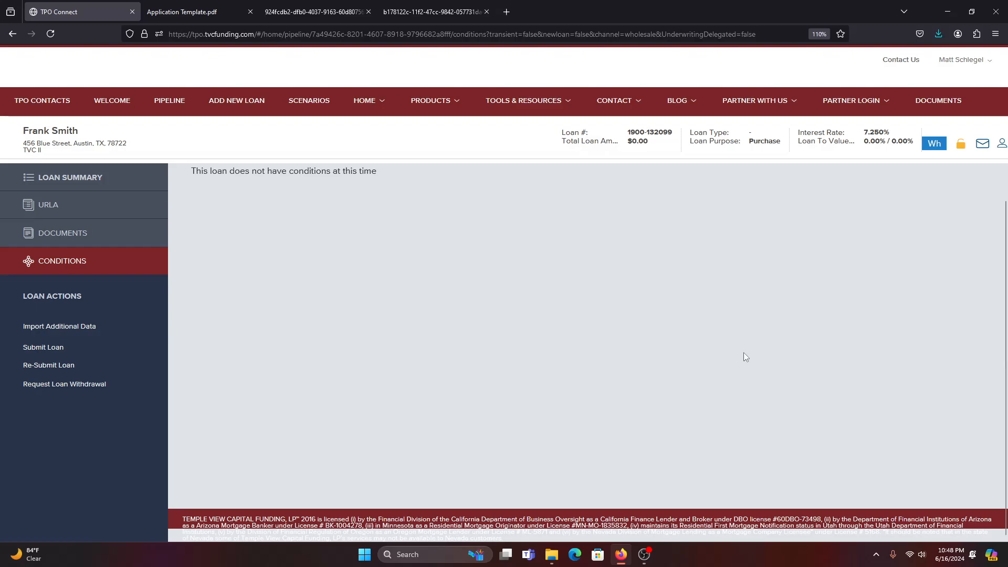
{"action": "scroll", "coordinate": [756, 373], "scroll_direction": "up", "scroll_amount": 1}
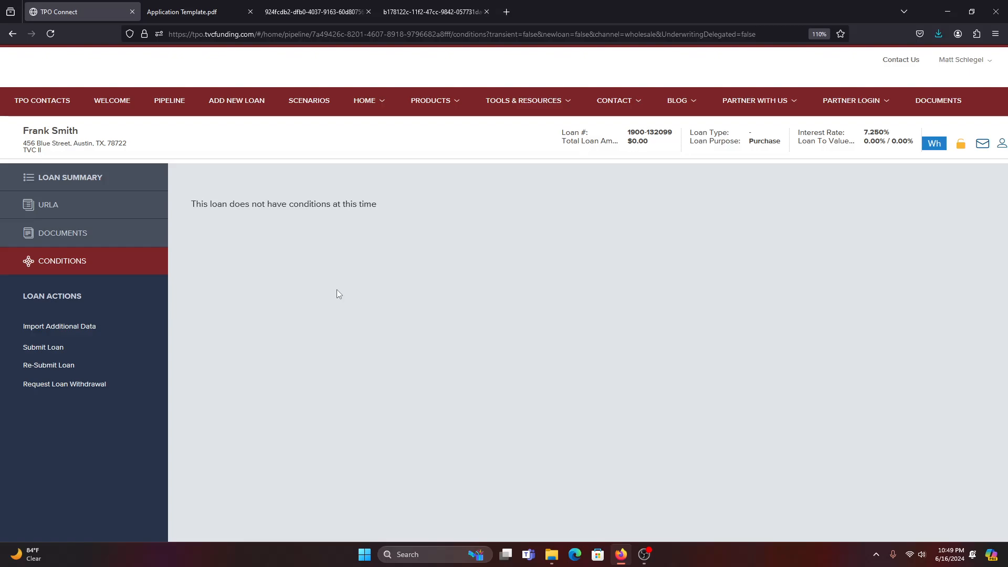
Return to the Welcome dashboard and look over the lender key contacts.
{"action": "left_click", "coordinate": [125, 104]}
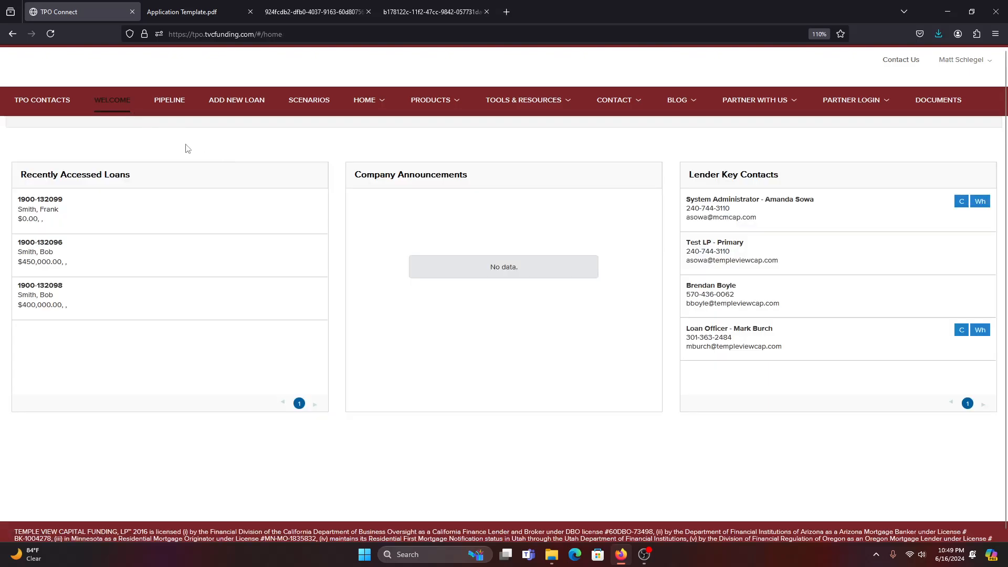
{"action": "left_click_drag", "start_coordinate": [777, 330], "coordinate": [689, 330]}
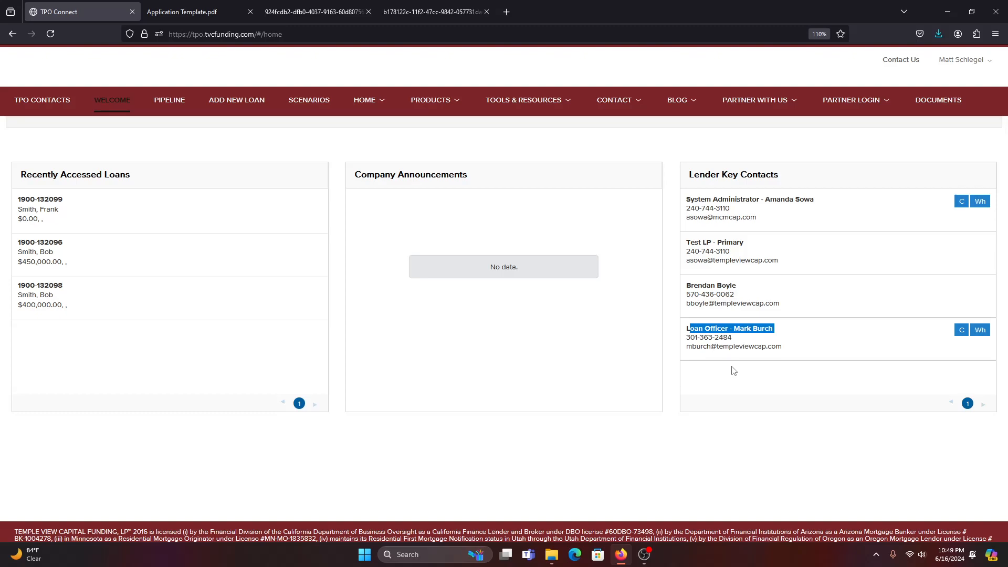
{"action": "left_click", "coordinate": [713, 438]}
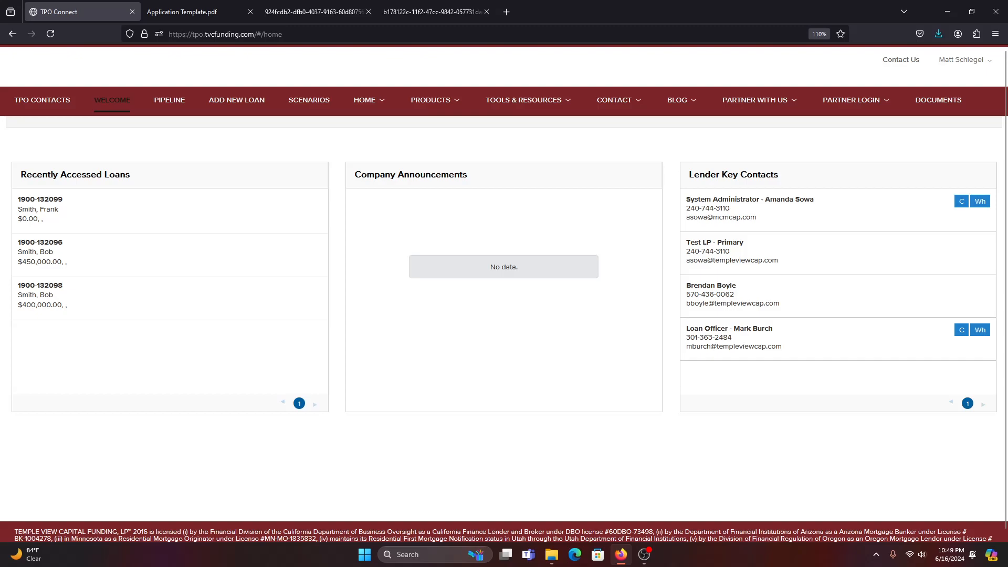